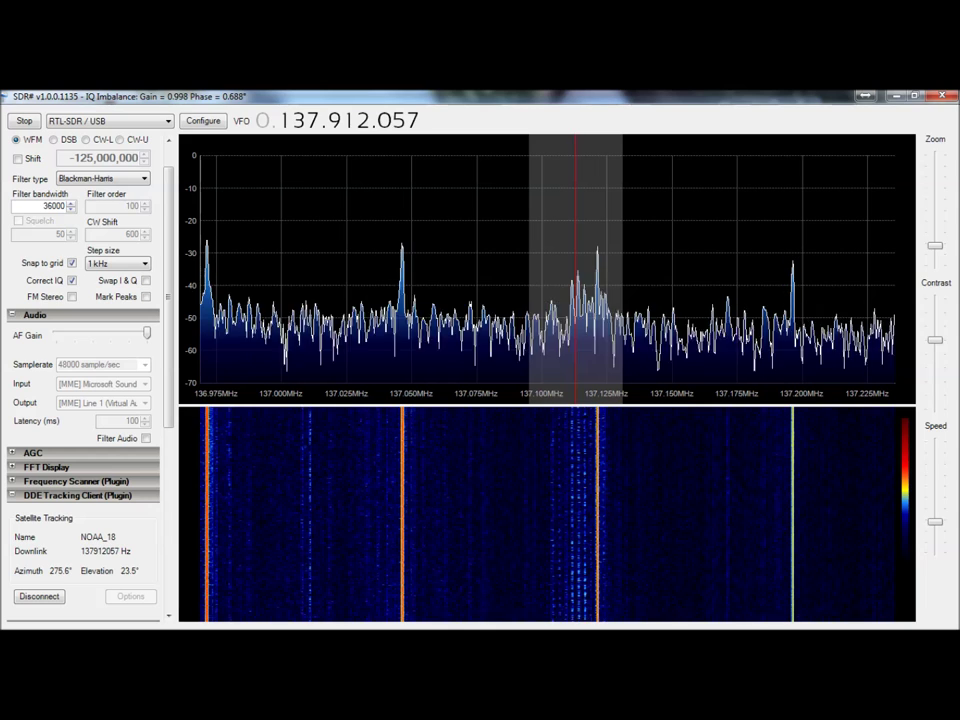
Step: Switch to Orbitron to check NOAA 18's live track and radio data, and return to SDR#
key("alt+Tab")
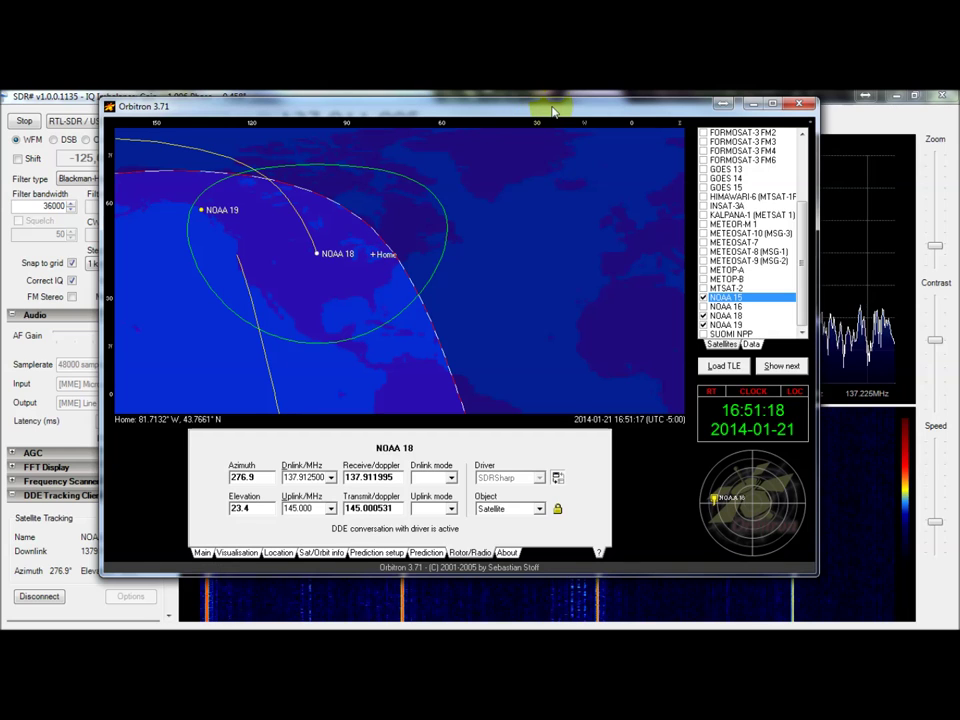
left_click_drag(552, 112, 585, 136)
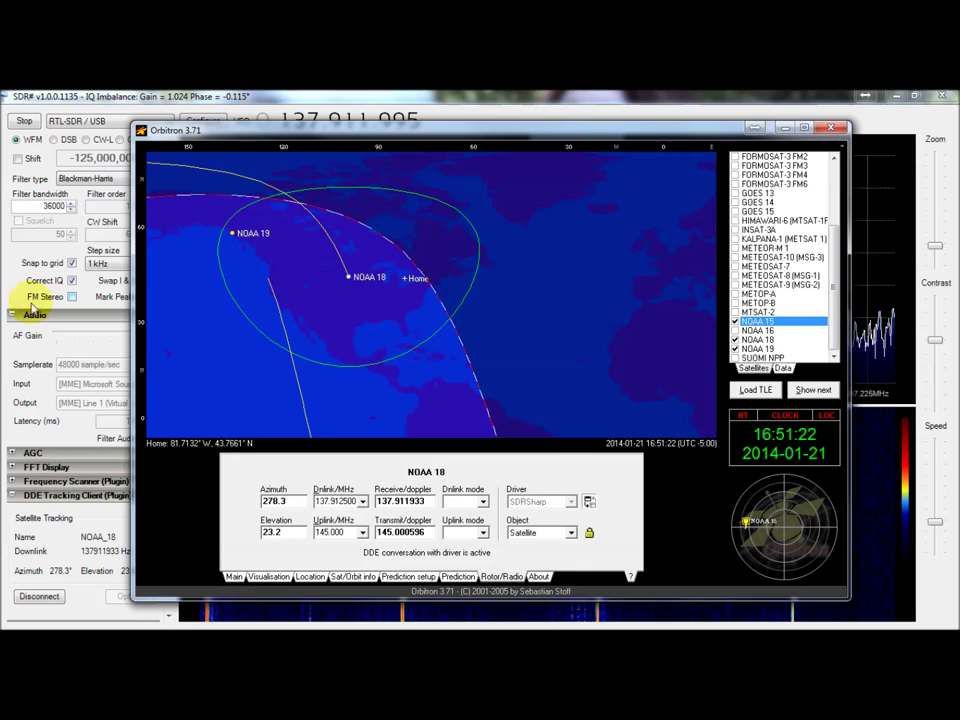
left_click(508, 96)
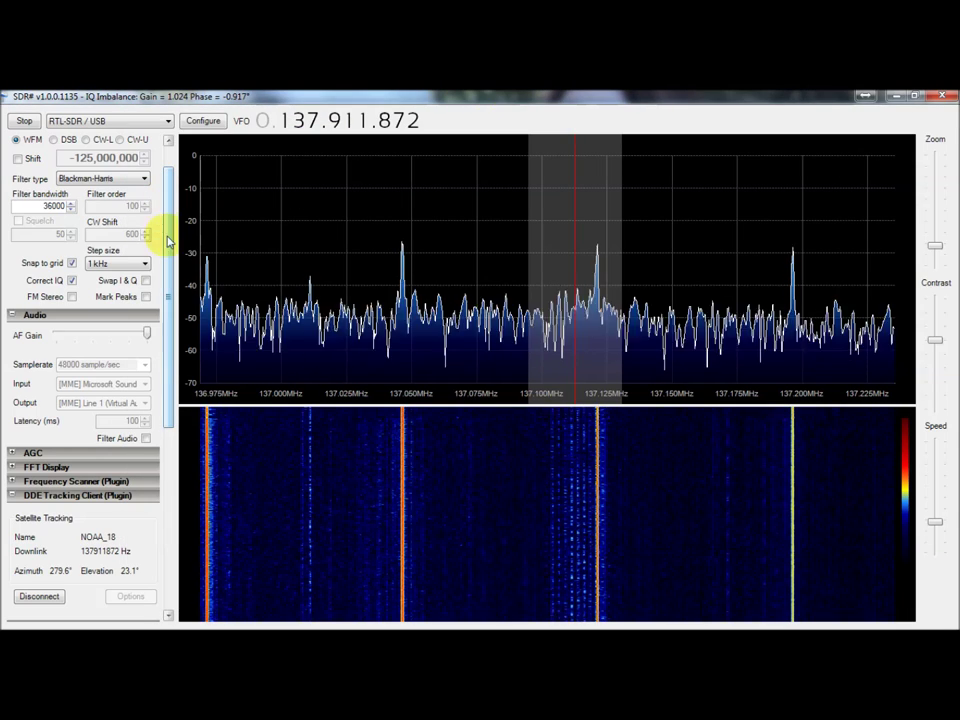
Step: Review the RTL-SDR device configuration, close it, and examine the satellite tracking and frequency manager sections
left_click(203, 122)
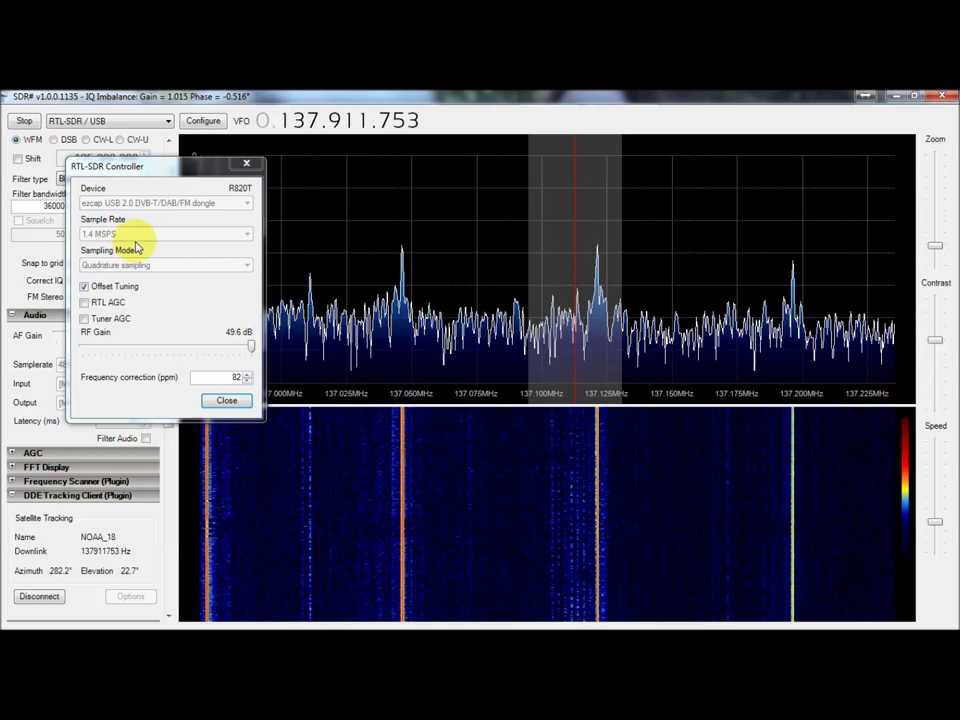
left_click(237, 402)
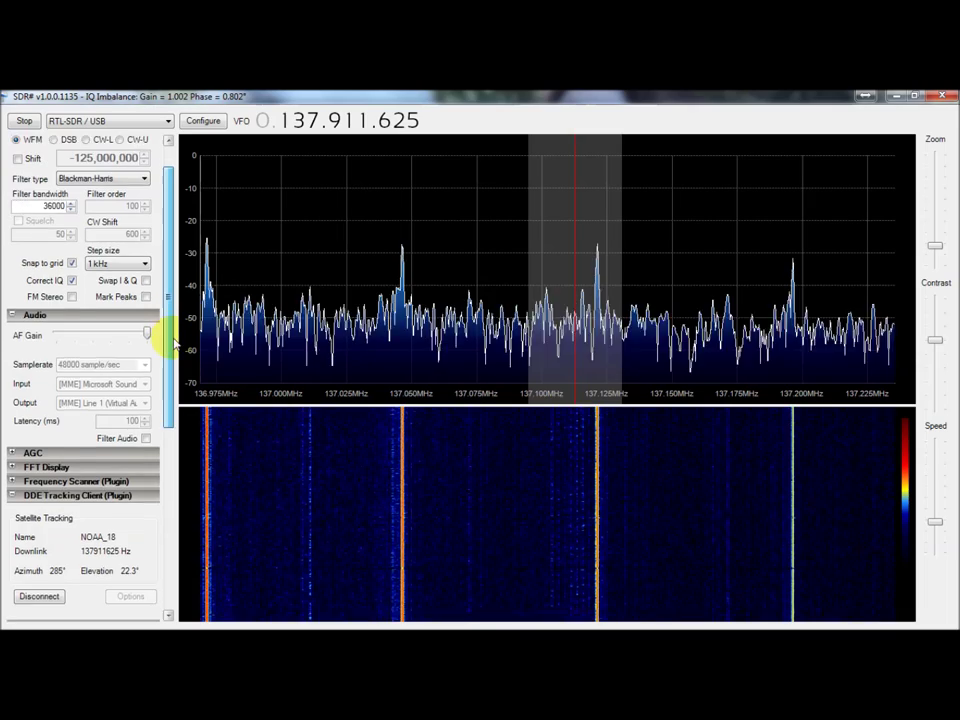
left_click_drag(168, 245, 168, 371)
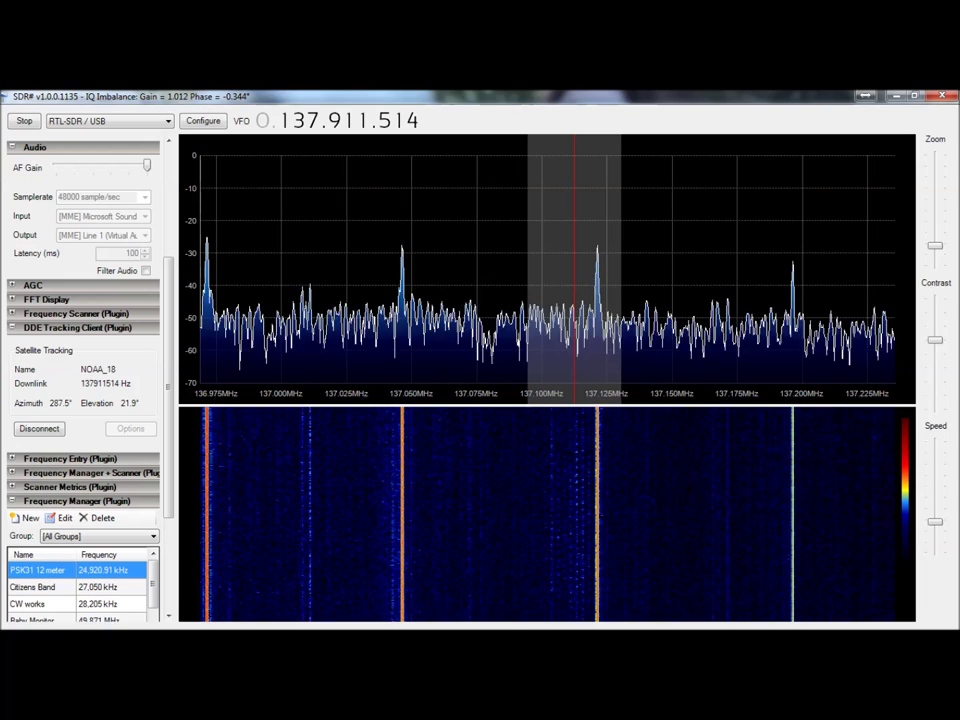
Step: Switch to Orbitron and examine NOAA 18's rotor/radio tracking values and the home location details
key("alt+Tab")
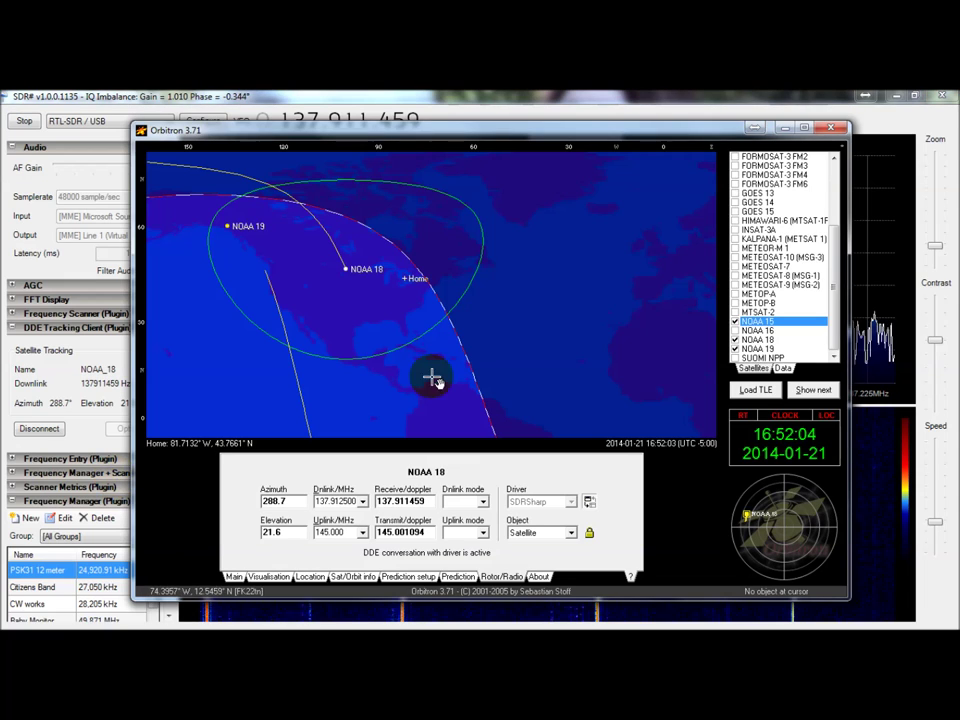
left_click_drag(516, 135, 555, 129)
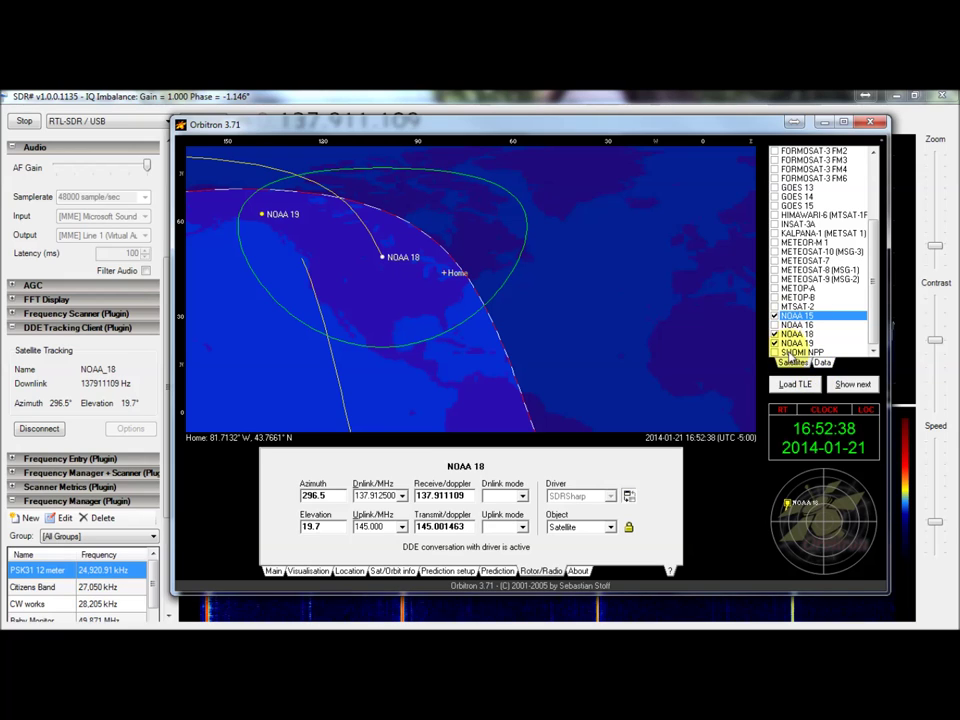
left_click(310, 519)
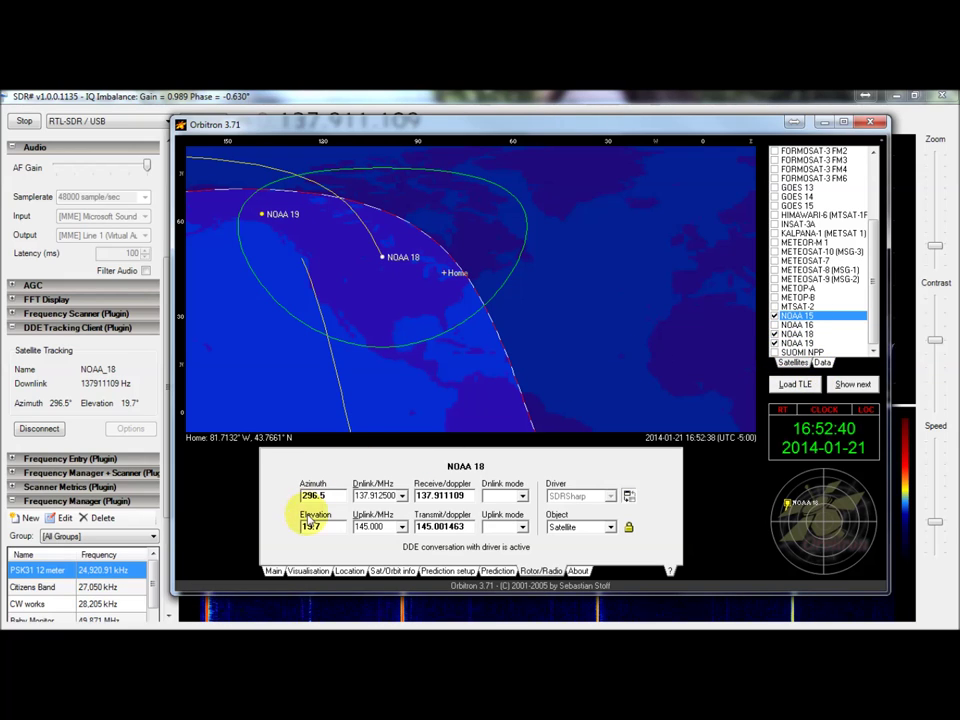
left_click(532, 572)
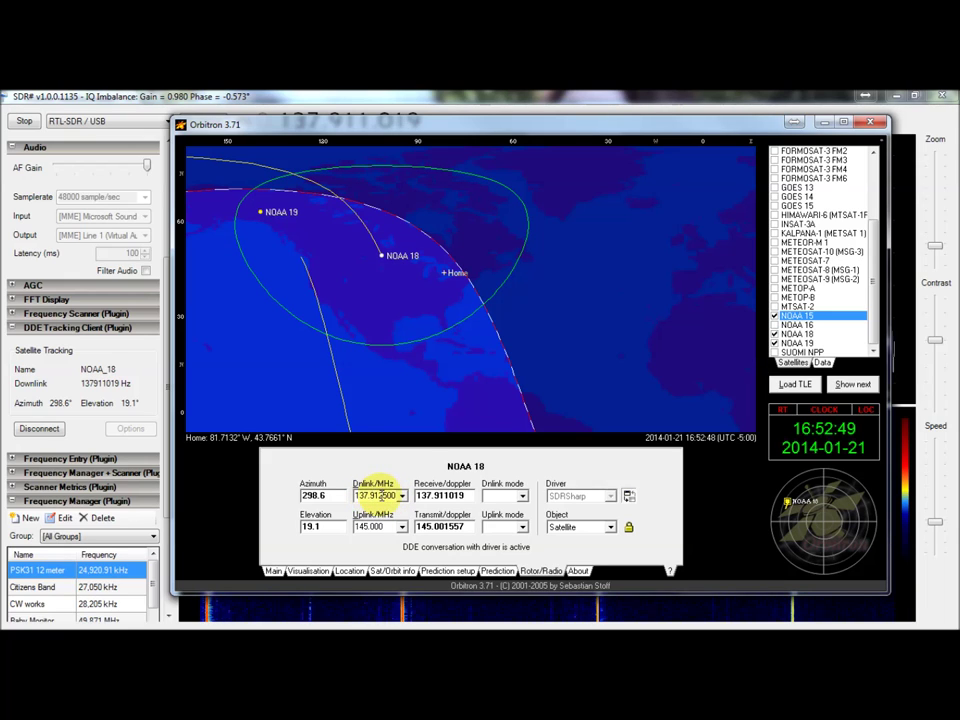
left_click(350, 572)
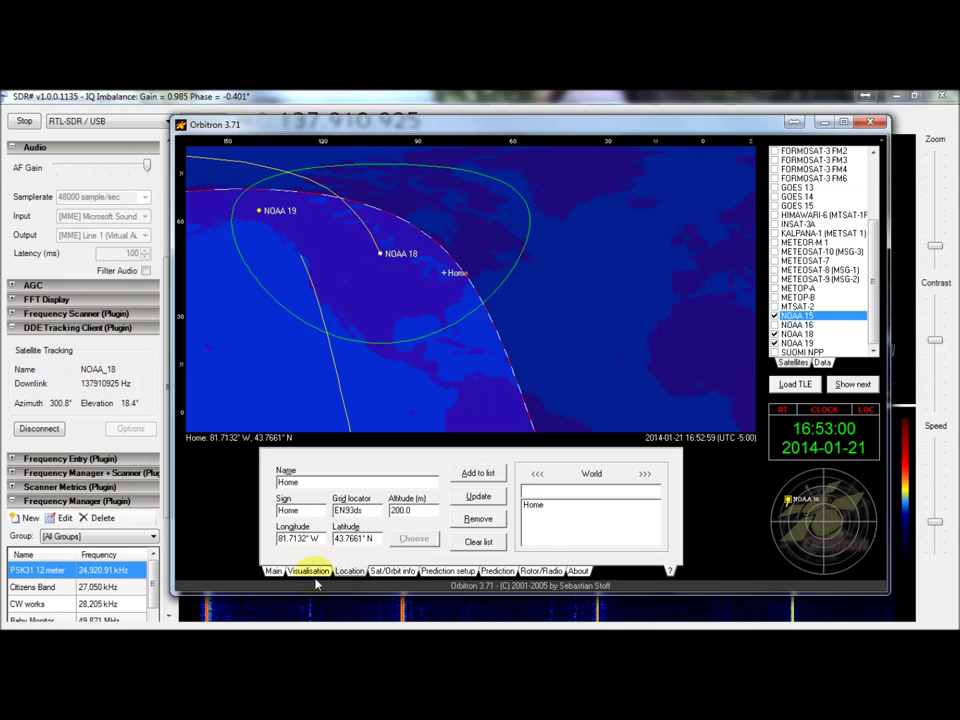
Step: Open Orbitron's setup and review the general, world map, TLE updater, time synch and miscellaneous settings
left_click(278, 572)
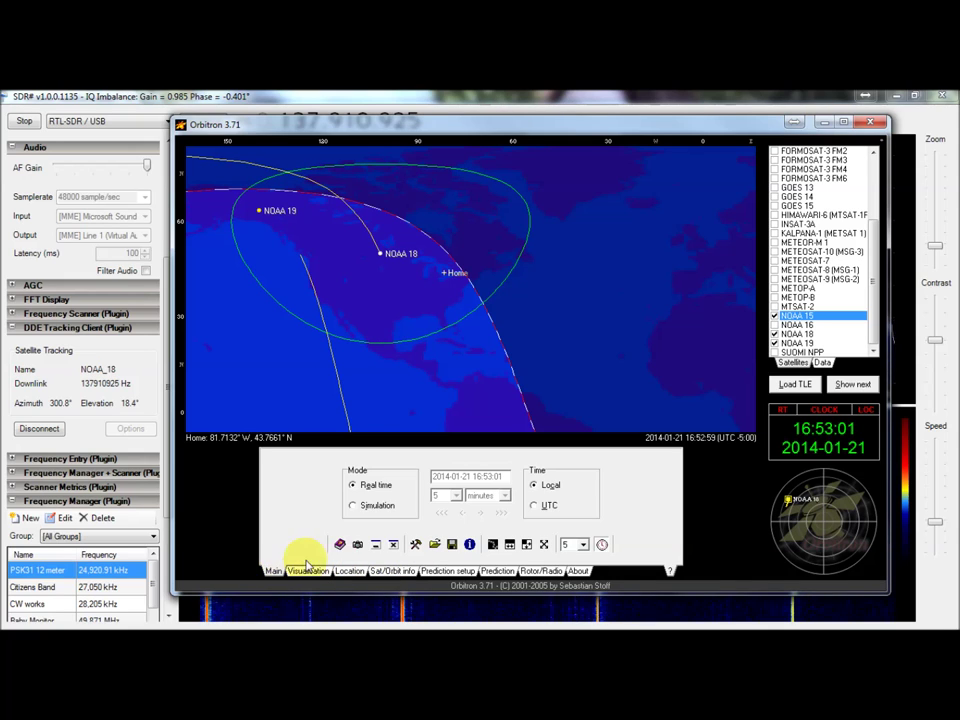
left_click(417, 544)
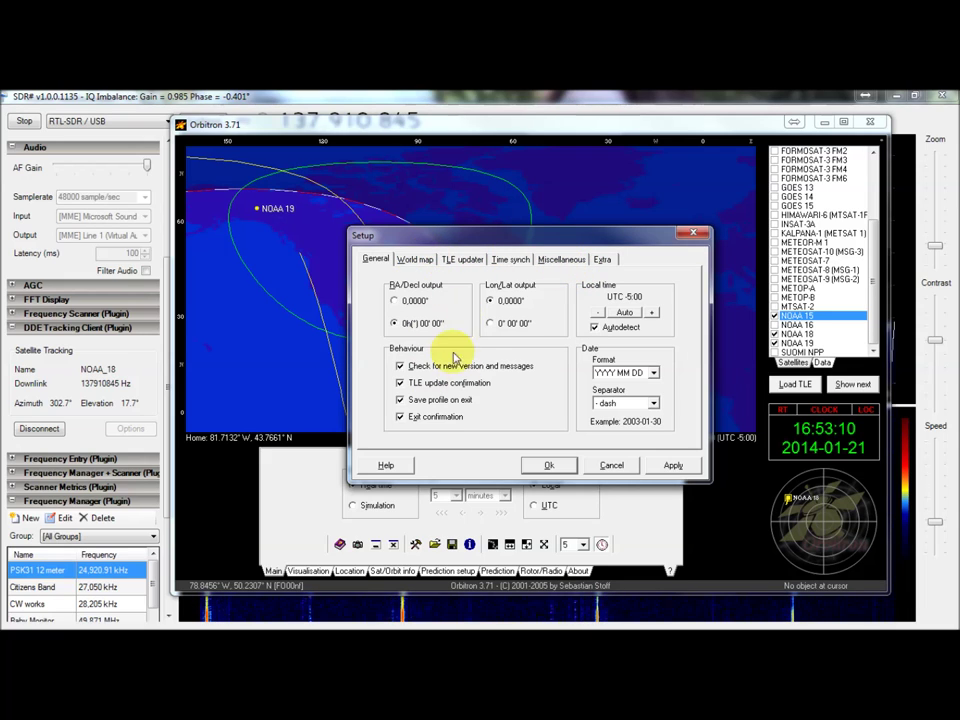
left_click(410, 259)
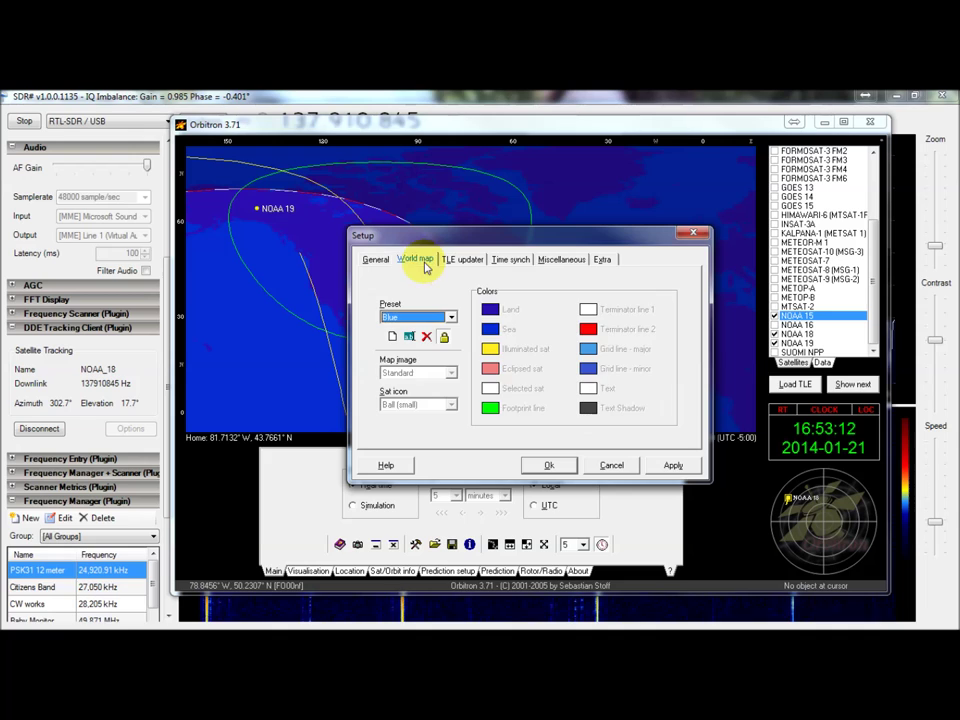
left_click(468, 261)
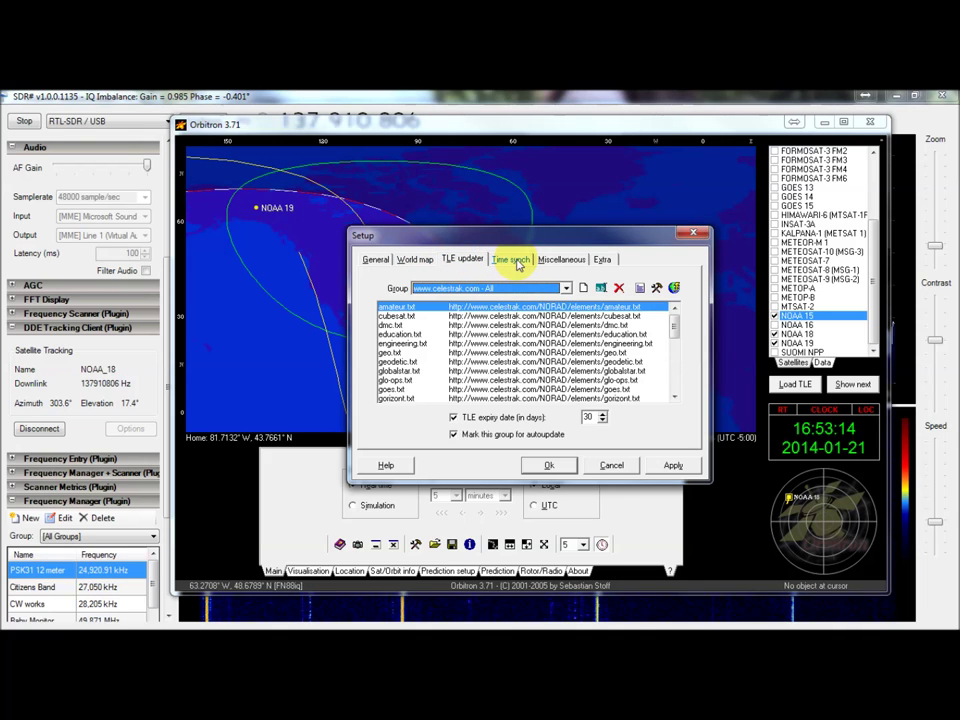
left_click(512, 260)
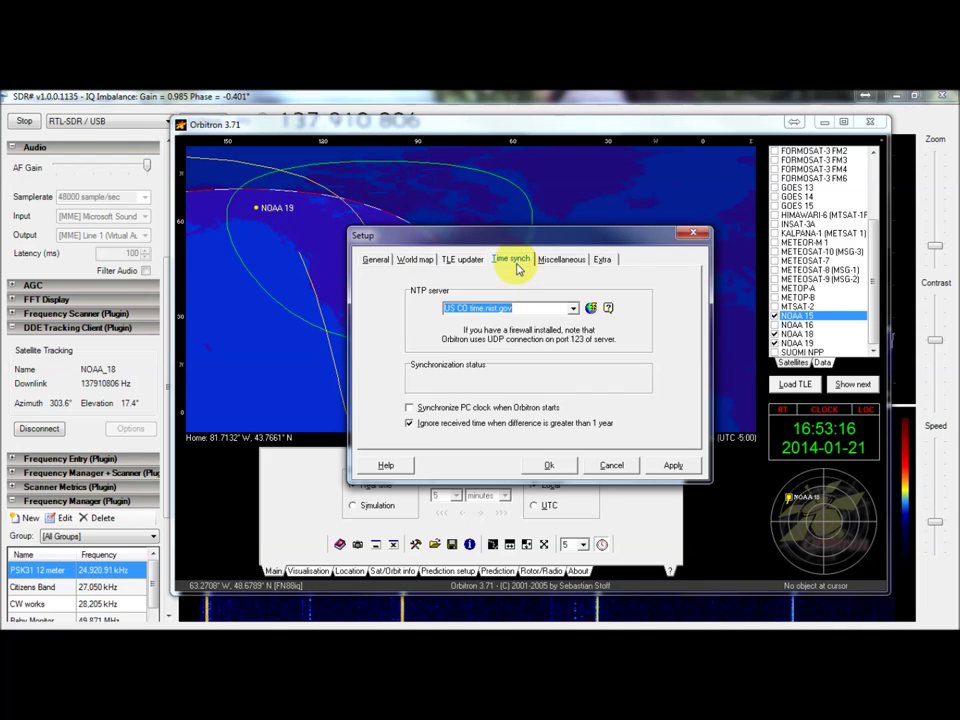
left_click(563, 261)
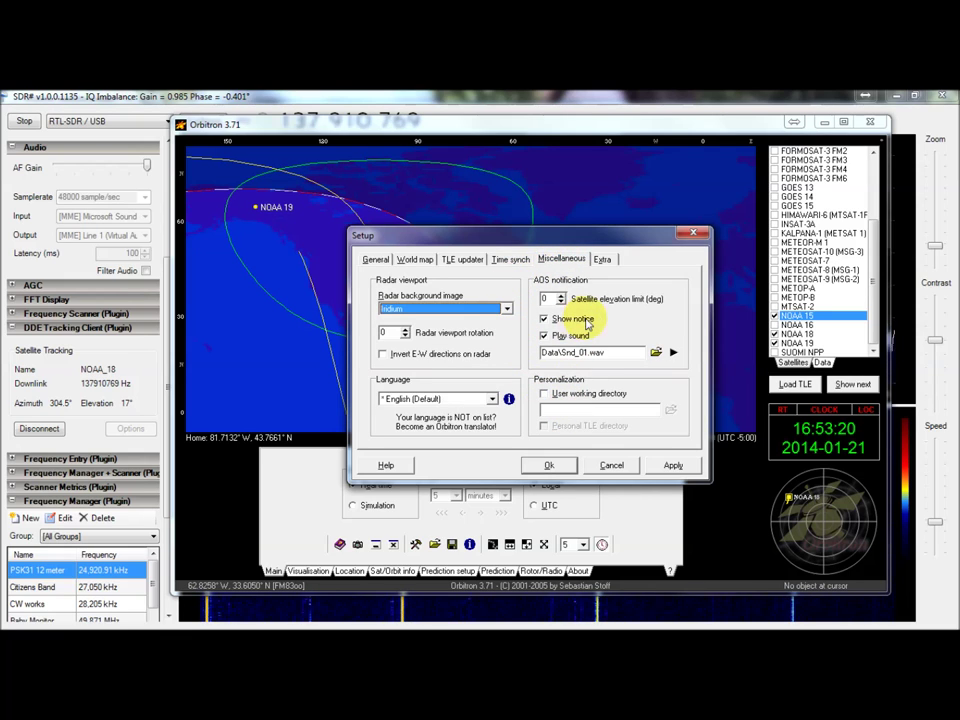
Step: Review the extra setup options, including Autostart Rotor/Radio driver and AOS Notification: Make satellite active, and accept the setup
left_click(604, 260)
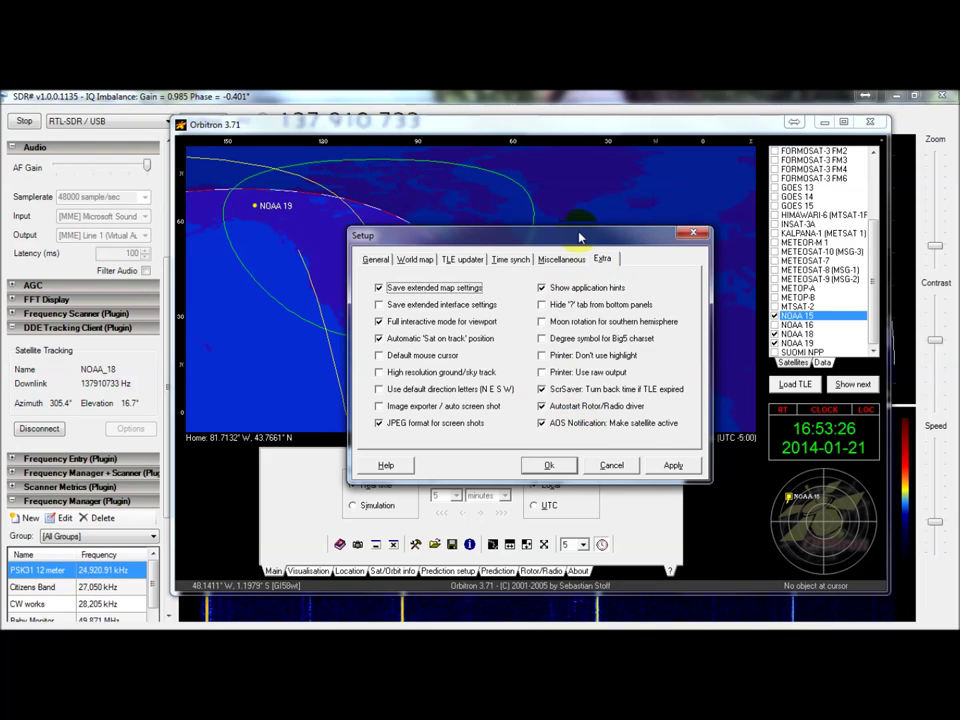
left_click_drag(580, 237, 655, 298)
left_click_drag(582, 310, 582, 233)
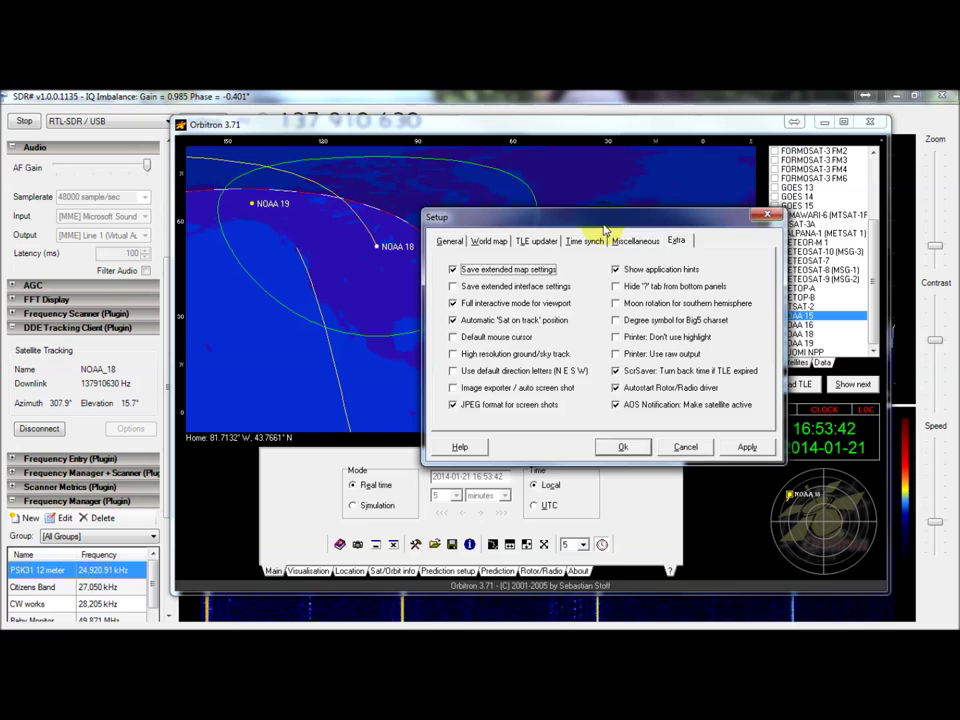
left_click_drag(603, 222, 588, 175)
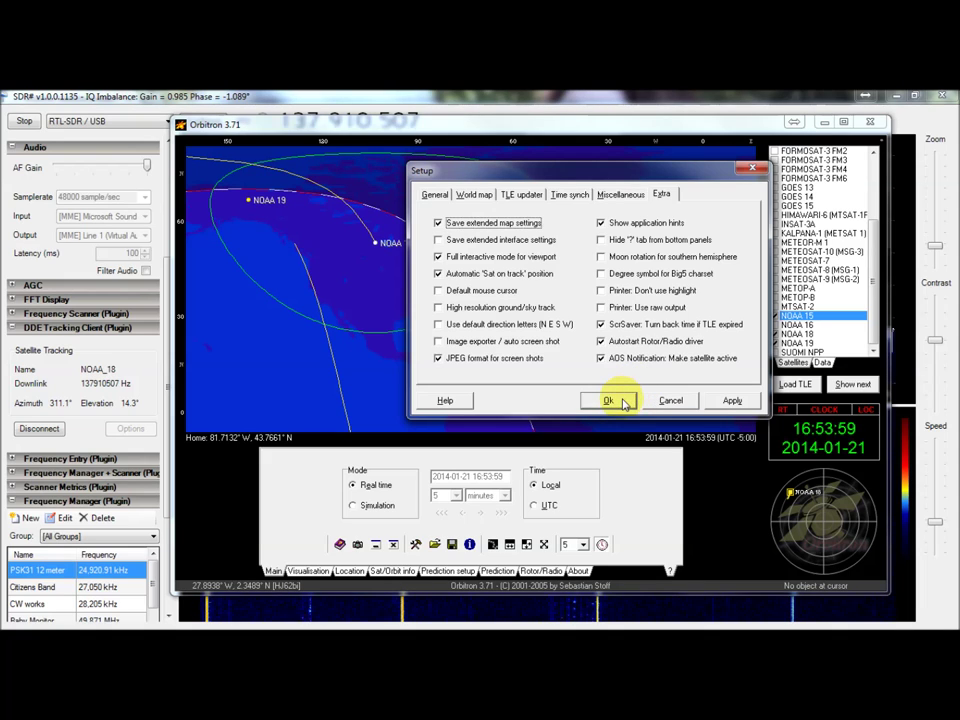
left_click(620, 402)
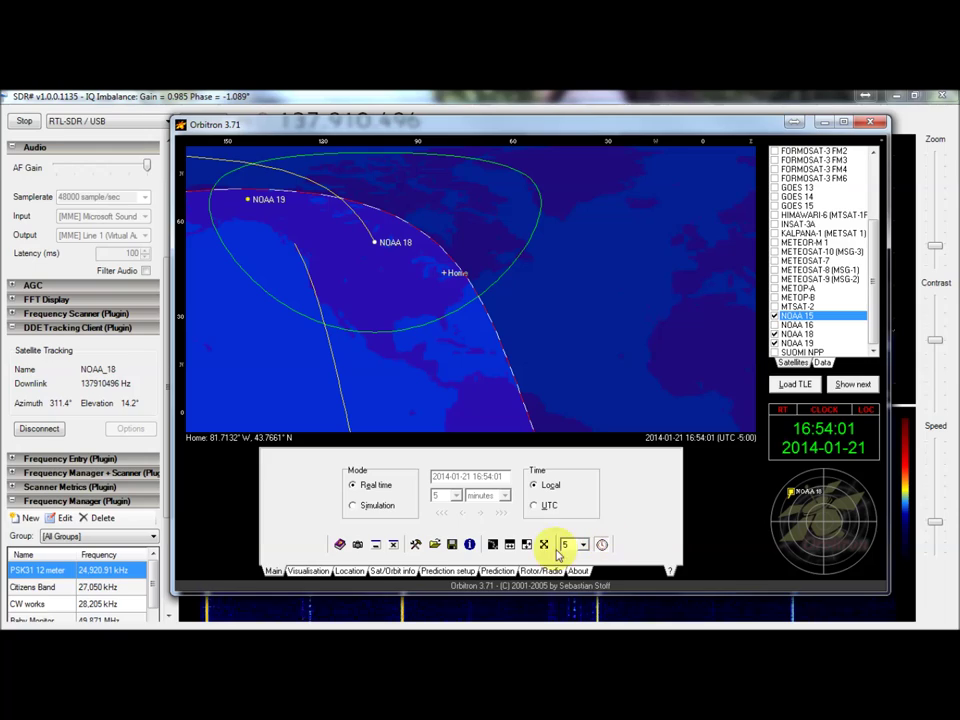
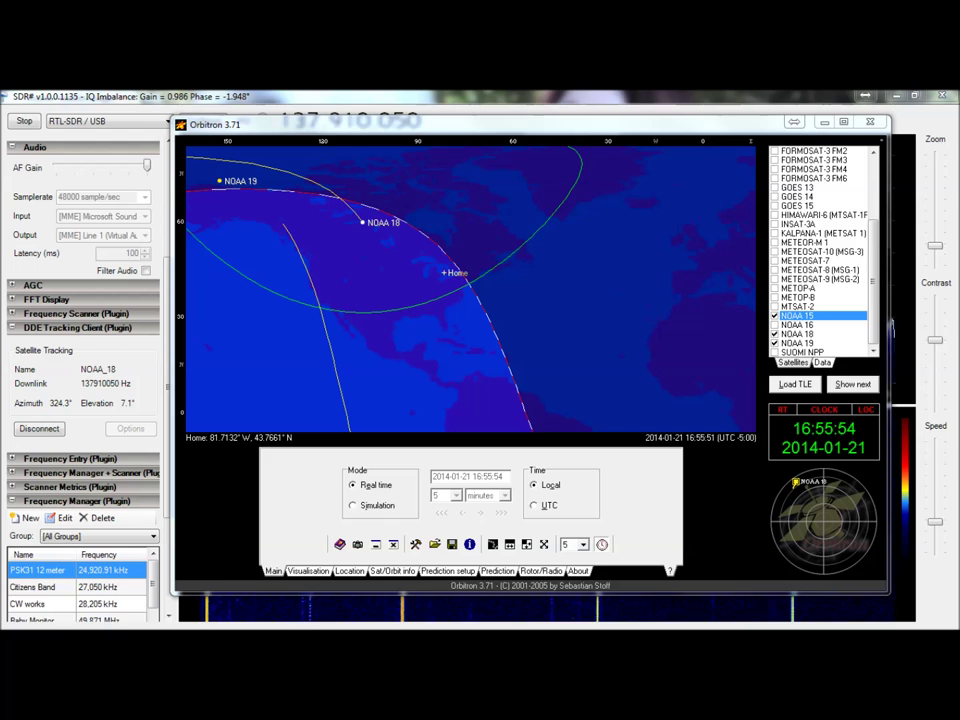
Step: Switch to WXtoImg and look through the enhancements available for the NOAA 19 image
key("alt+Tab")
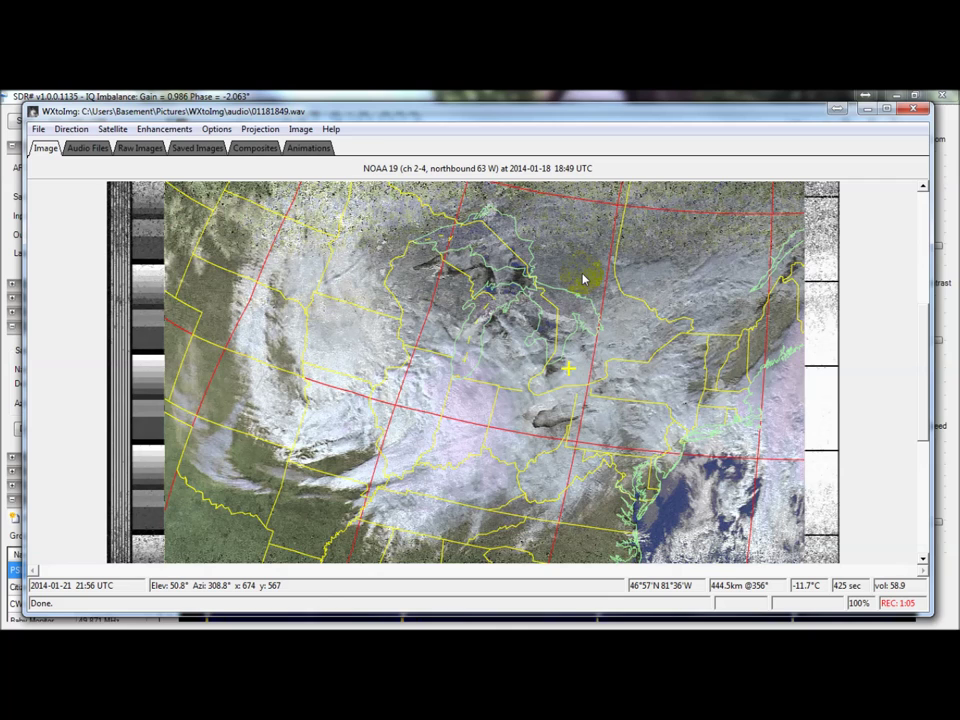
left_click(166, 131)
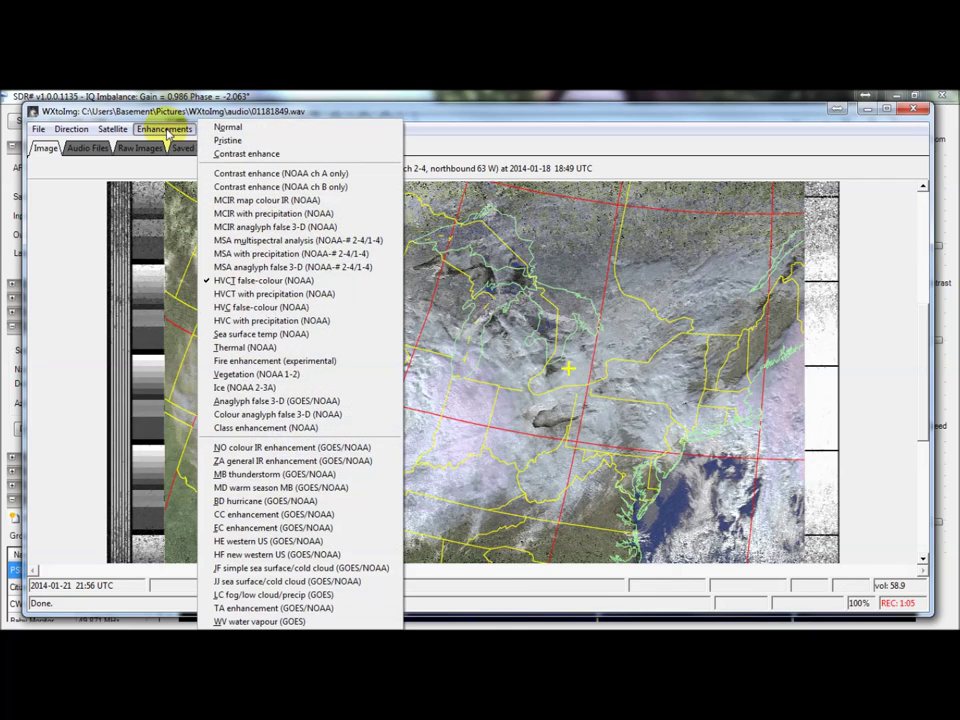
left_click(335, 113)
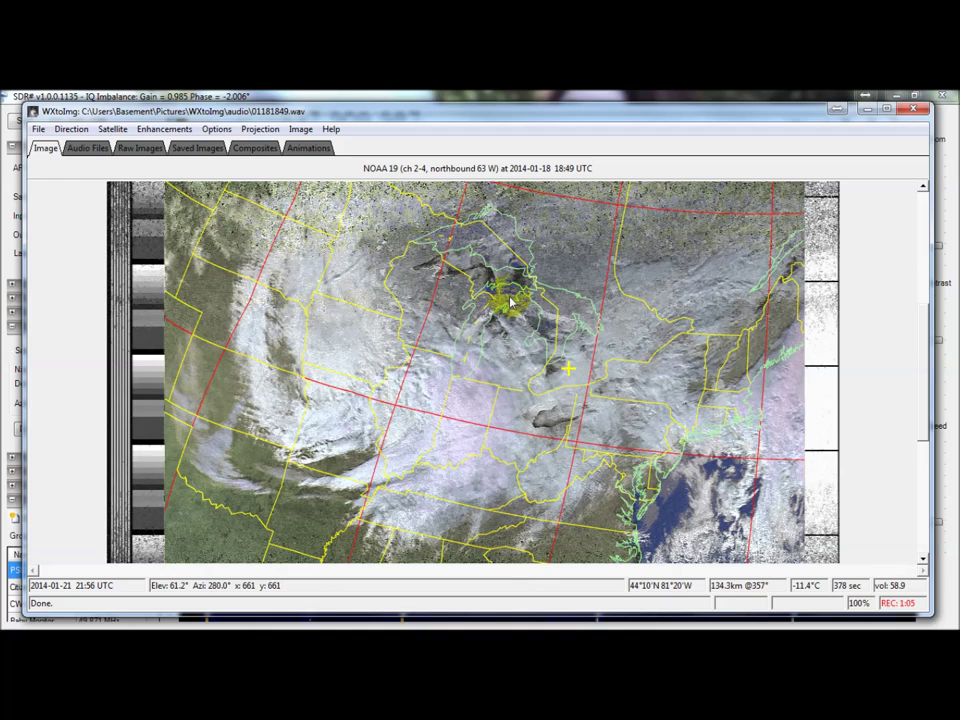
Step: Review the recording options for active APT satellites, including elevation limits and soundcard, and accept them
left_click(219, 130)
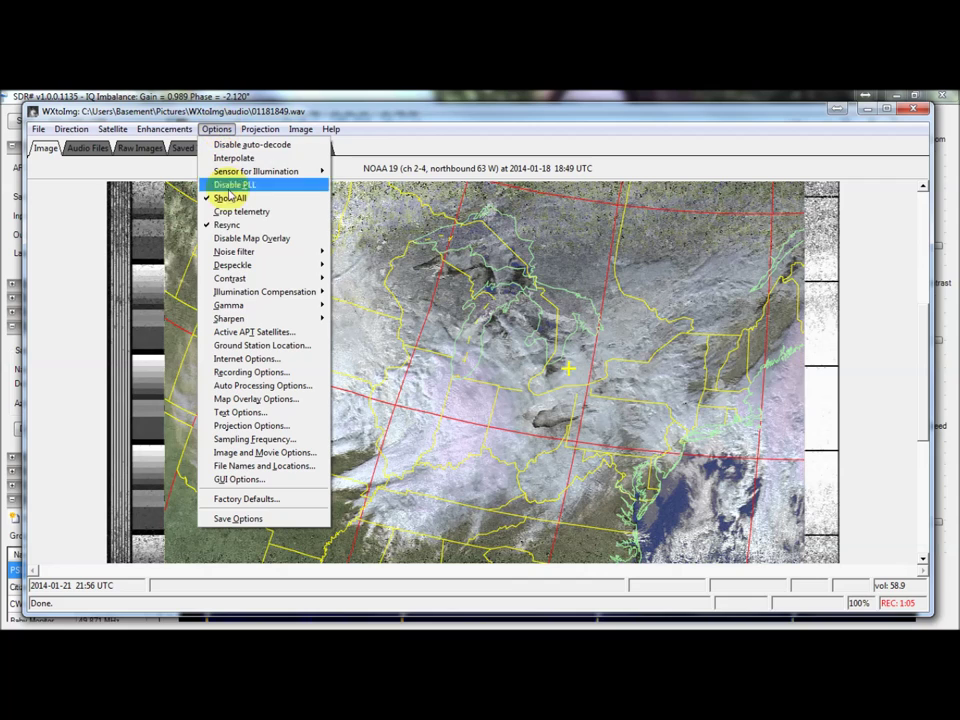
left_click(292, 373)
left_click_drag(599, 118, 563, 150)
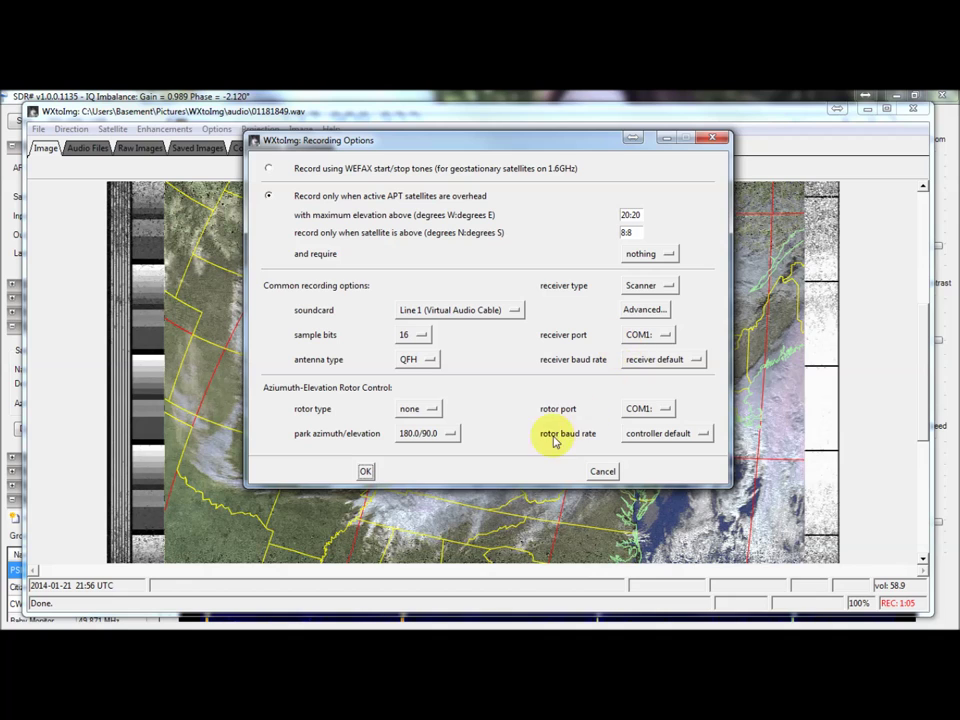
left_click(368, 472)
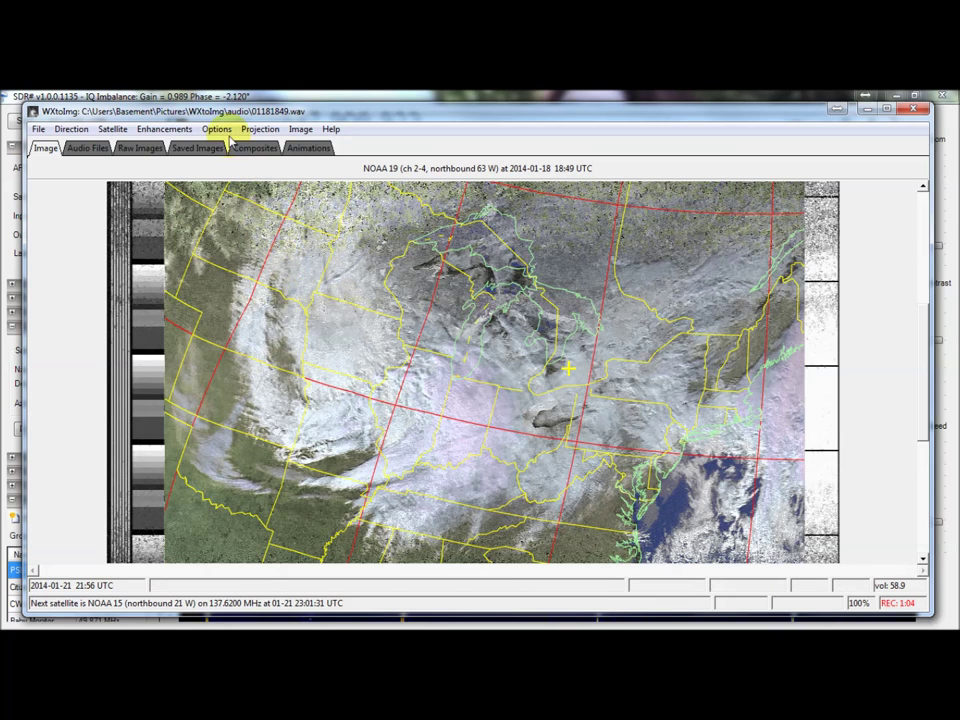
Step: Open the auto processing options and examine the record, image creation and file removal settings
left_click(219, 131)
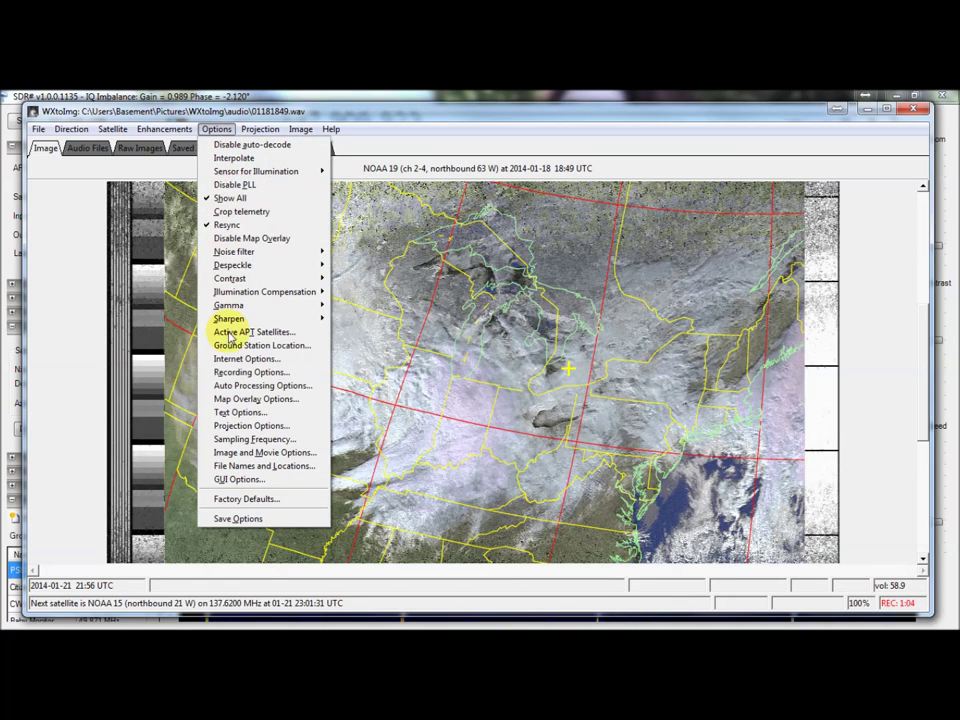
left_click(257, 386)
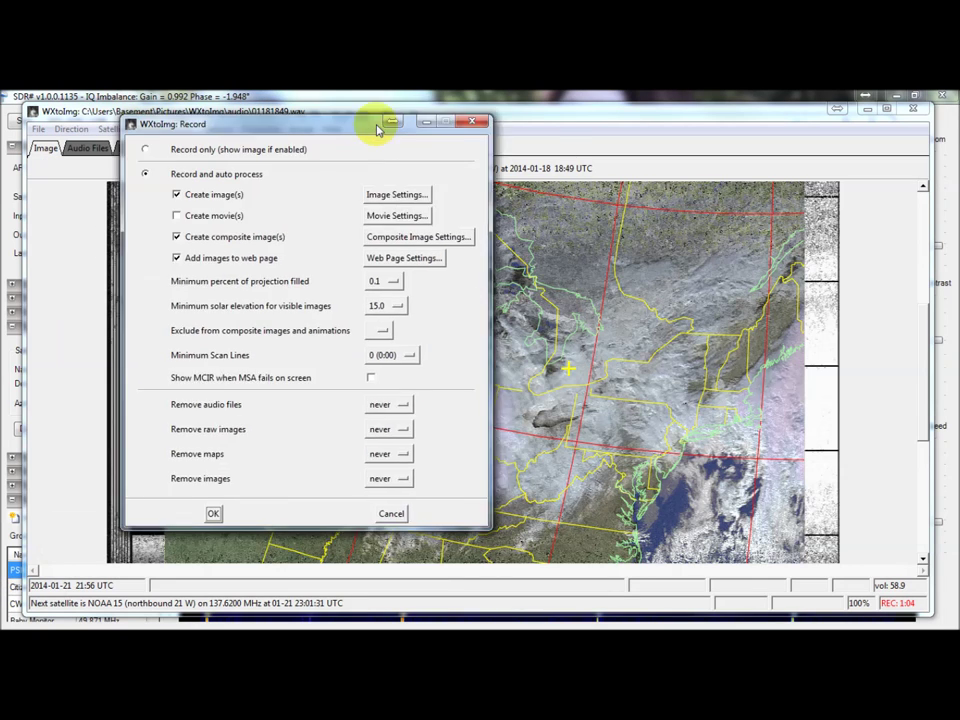
left_click_drag(381, 128, 463, 141)
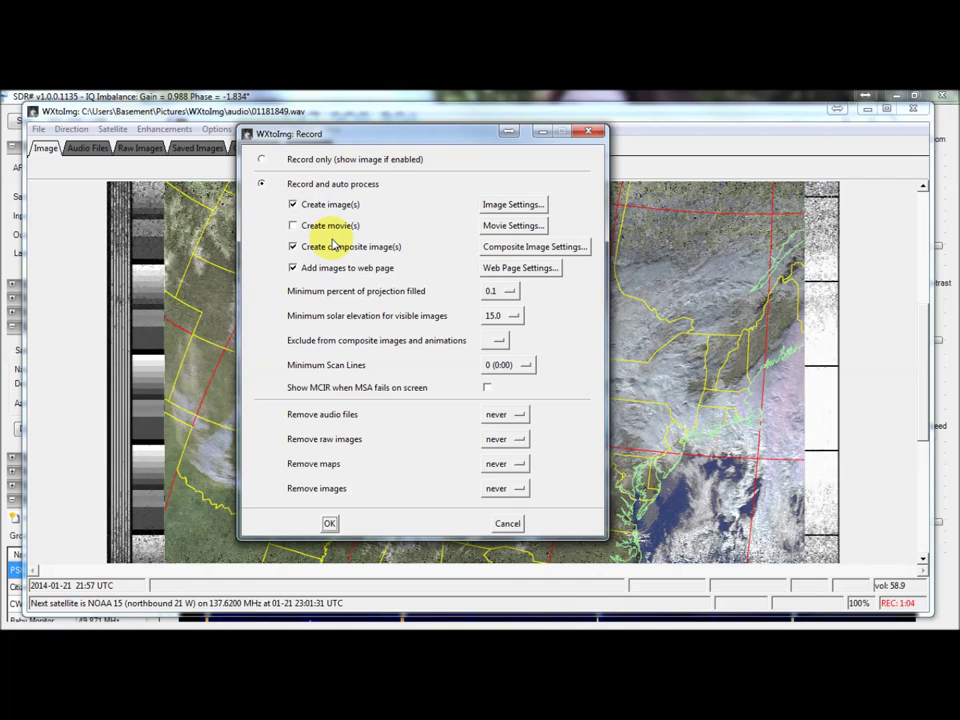
Step: Open the image settings for recordings, check the filename template and selected enhancements, and close them
left_click(529, 206)
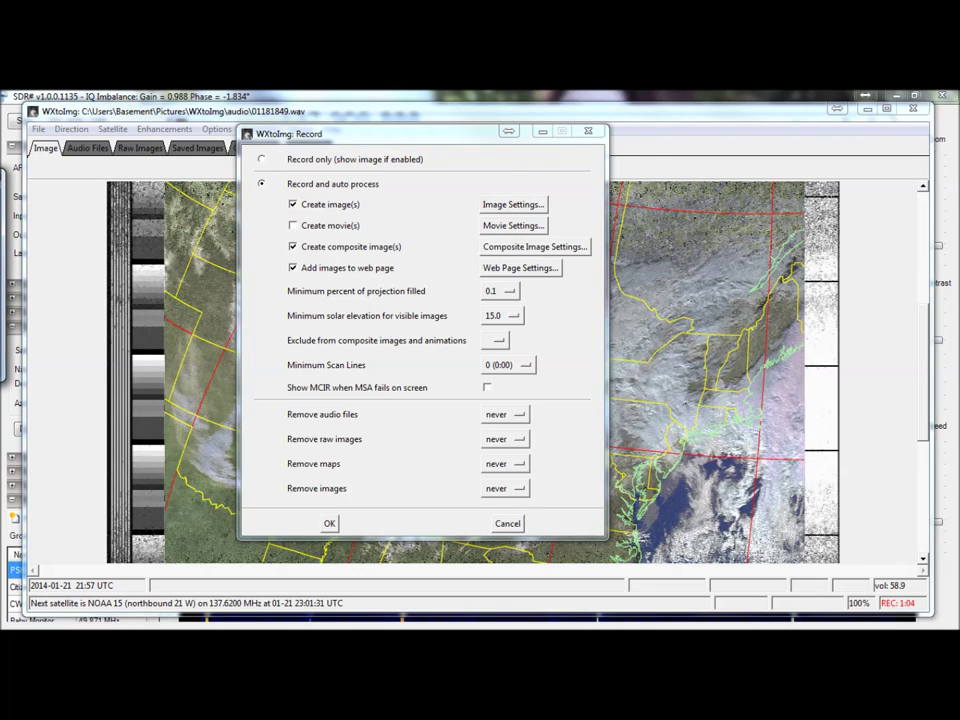
left_click_drag(57, 188, 349, 188)
mouse_move(510, 236)
left_mouse_down()
mouse_move(522, 298)
mouse_move(527, 237)
left_mouse_up()
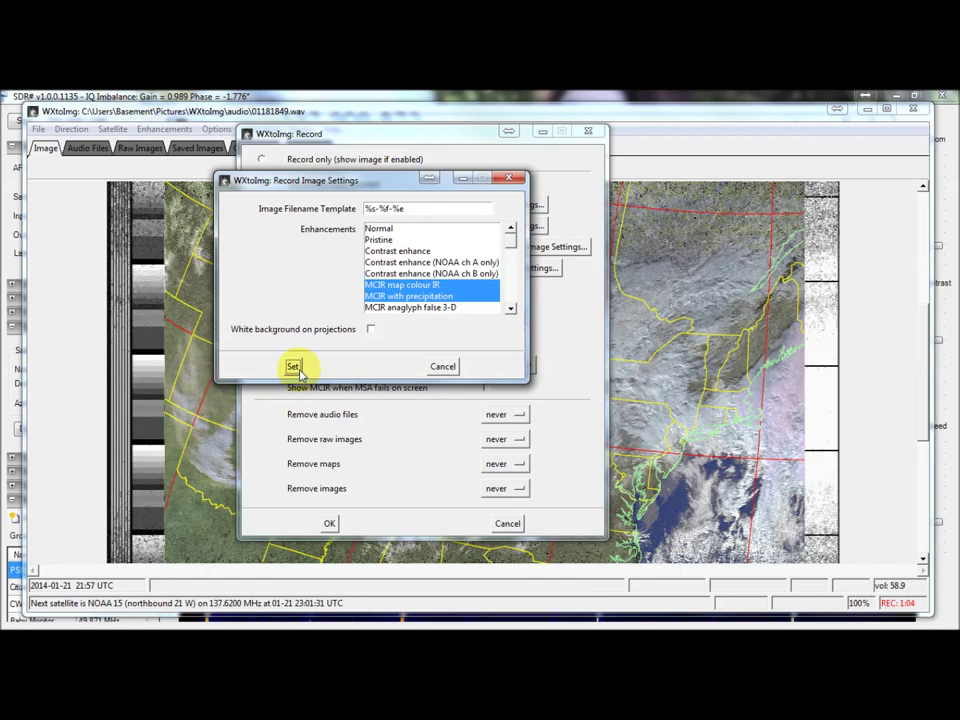
left_click(442, 366)
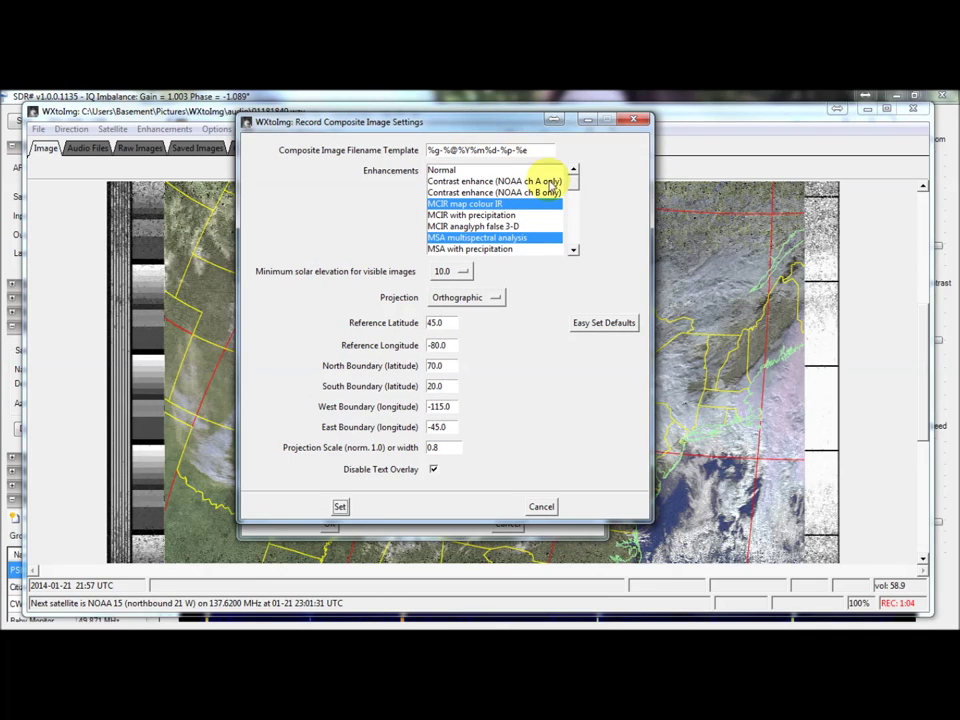
Step: Review the enhancements in the composite image settings, cancel them, and examine the enhancements and publishing options in the web page settings
scroll(575, 186, "down", 12)
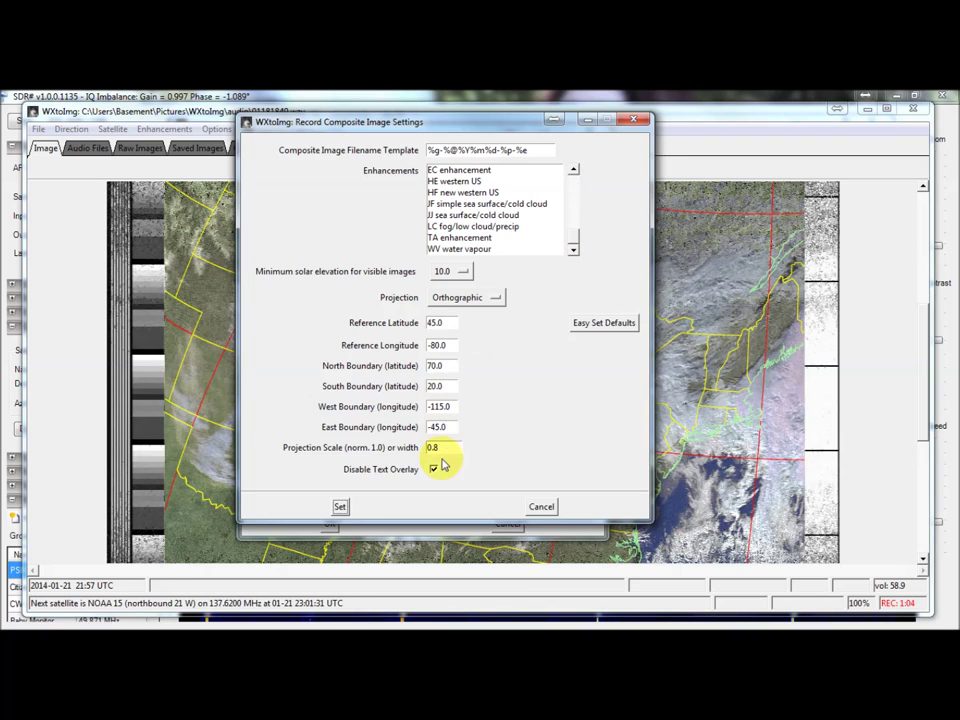
left_click(553, 507)
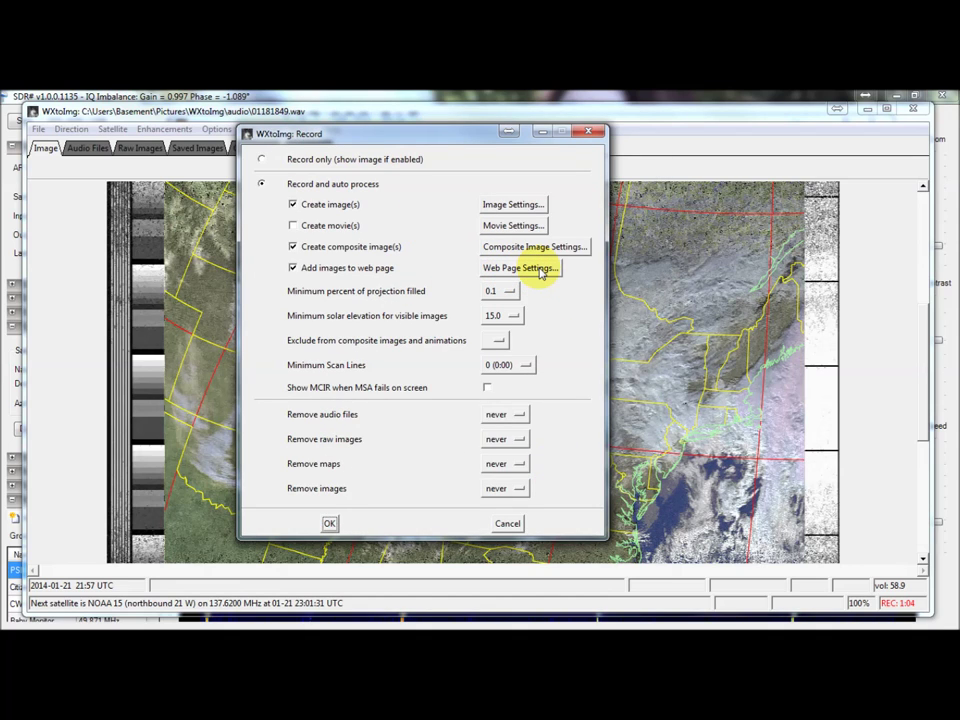
left_click(518, 272)
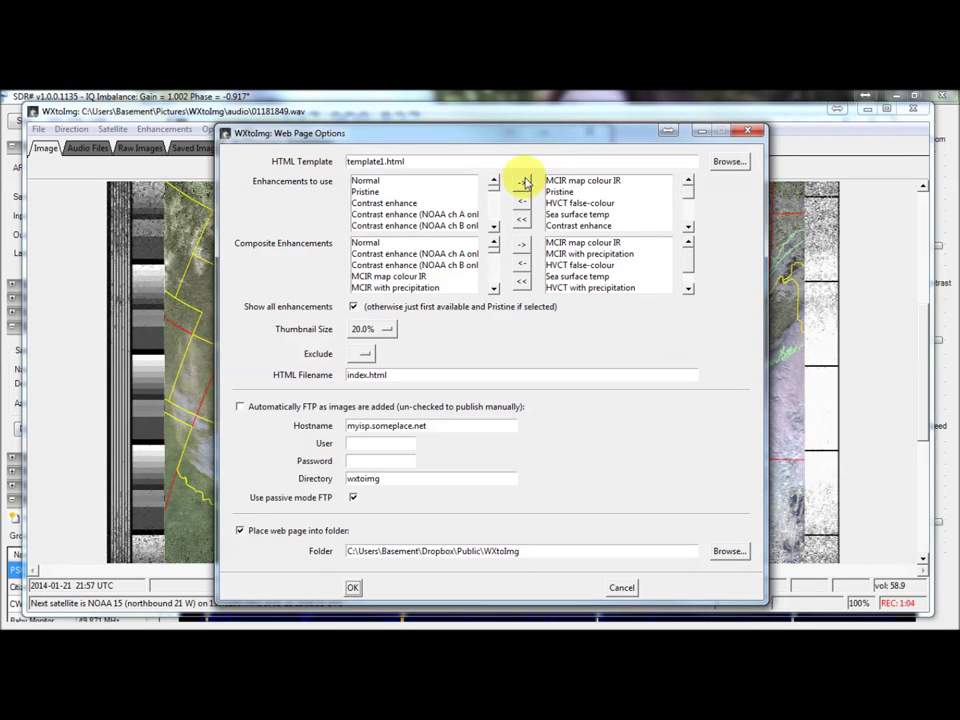
mouse_move(689, 199)
left_mouse_down()
mouse_move(688, 216)
mouse_move(686, 186)
left_mouse_up()
mouse_move(683, 253)
left_mouse_down()
mouse_move(692, 272)
mouse_move(688, 246)
left_mouse_up()
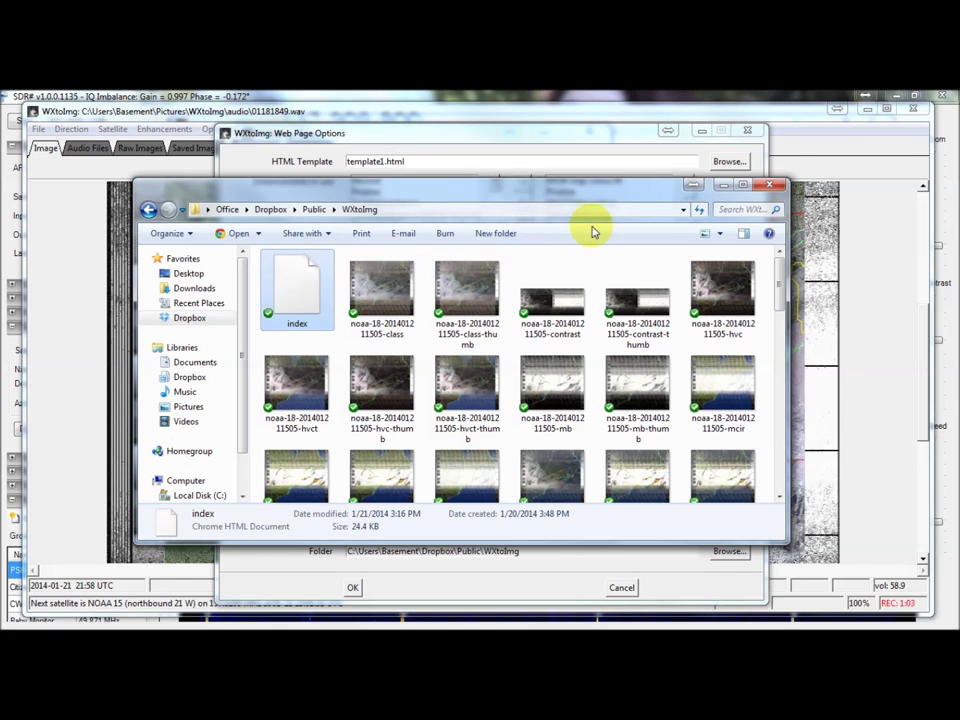
Step: In the Dropbox Public\WXtoImg folder, copy the public link of the index file
left_click_drag(593, 197, 597, 146)
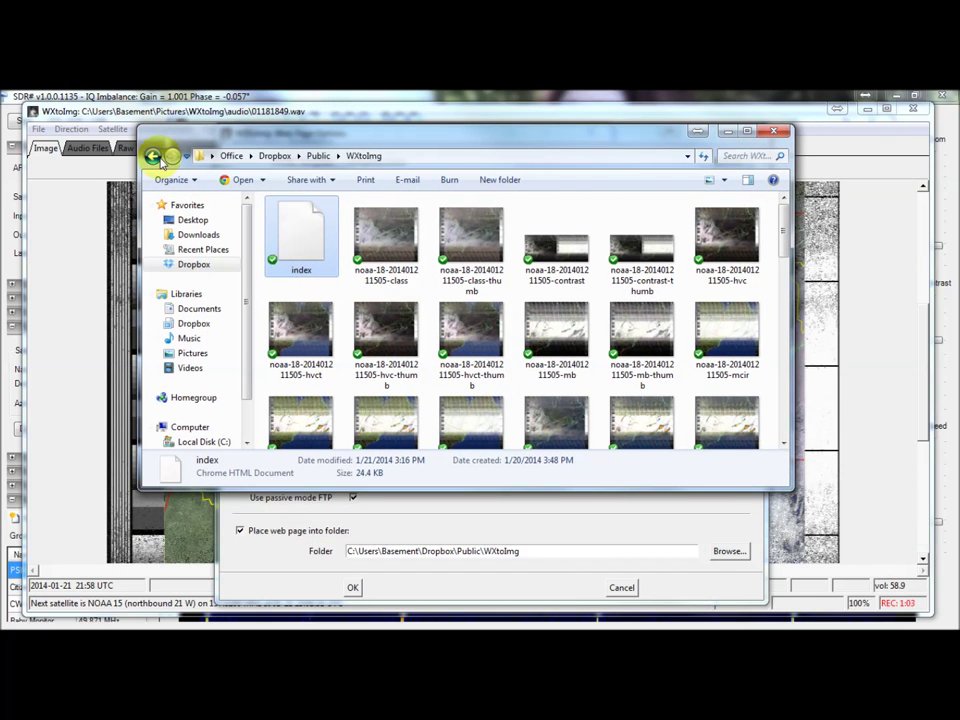
right_click(303, 241)
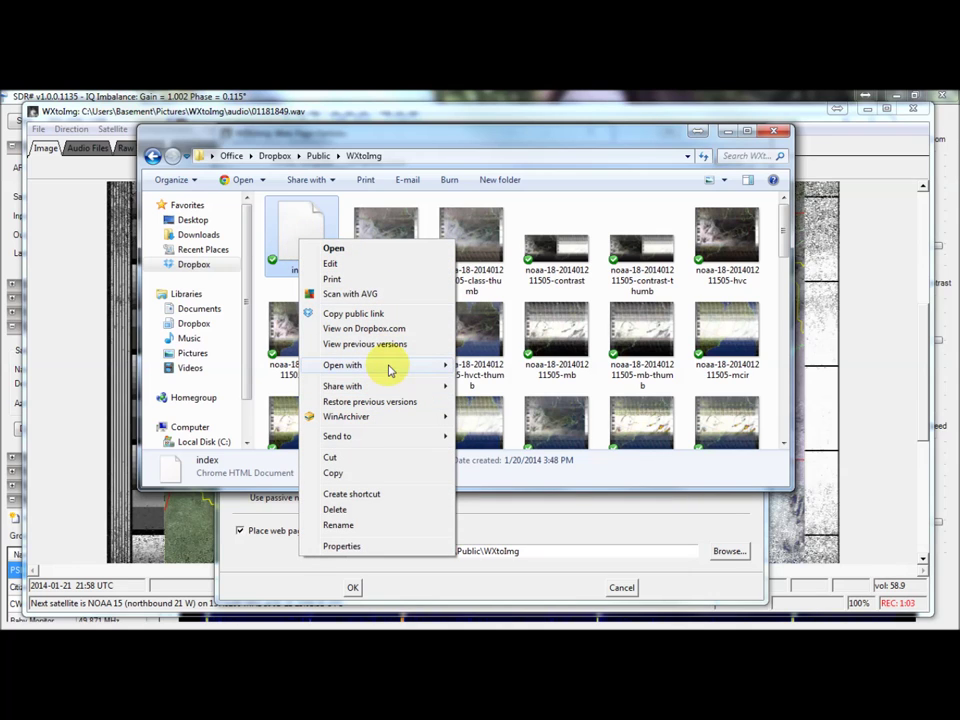
left_click(396, 316)
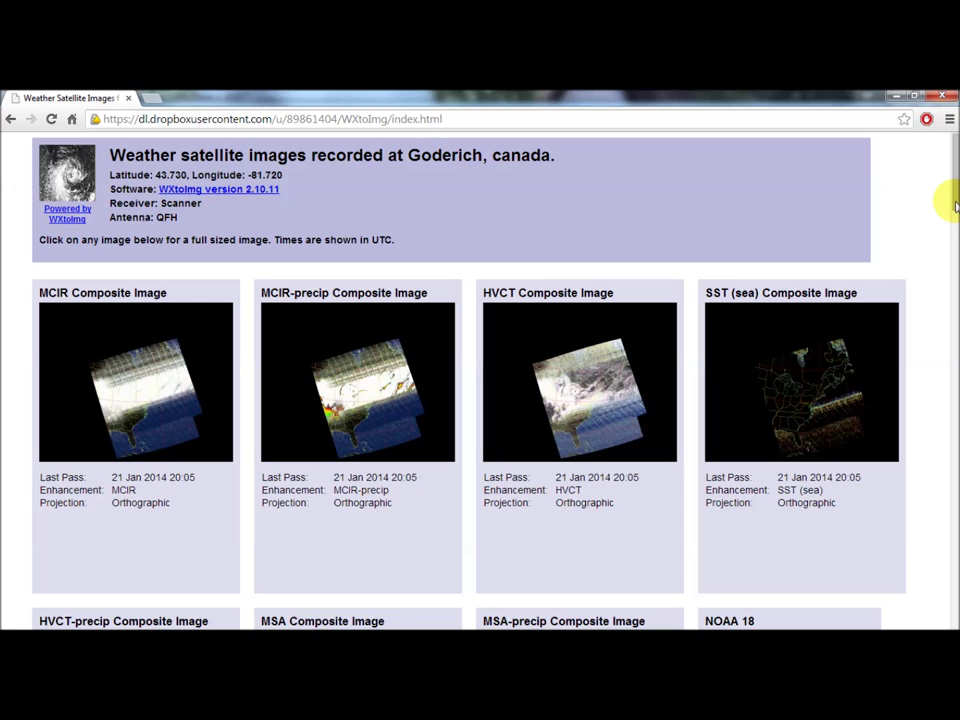
Step: Browse the published weather satellite page, view the MSA composite image enlarged, and close it
left_click_drag(954, 203, 953, 272)
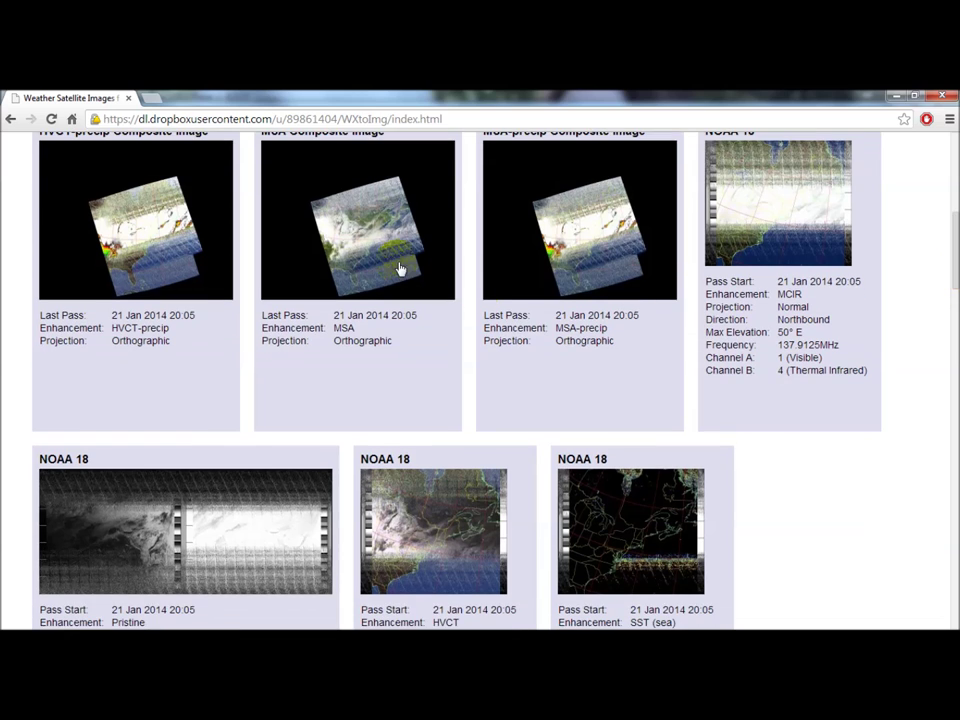
left_click(356, 252)
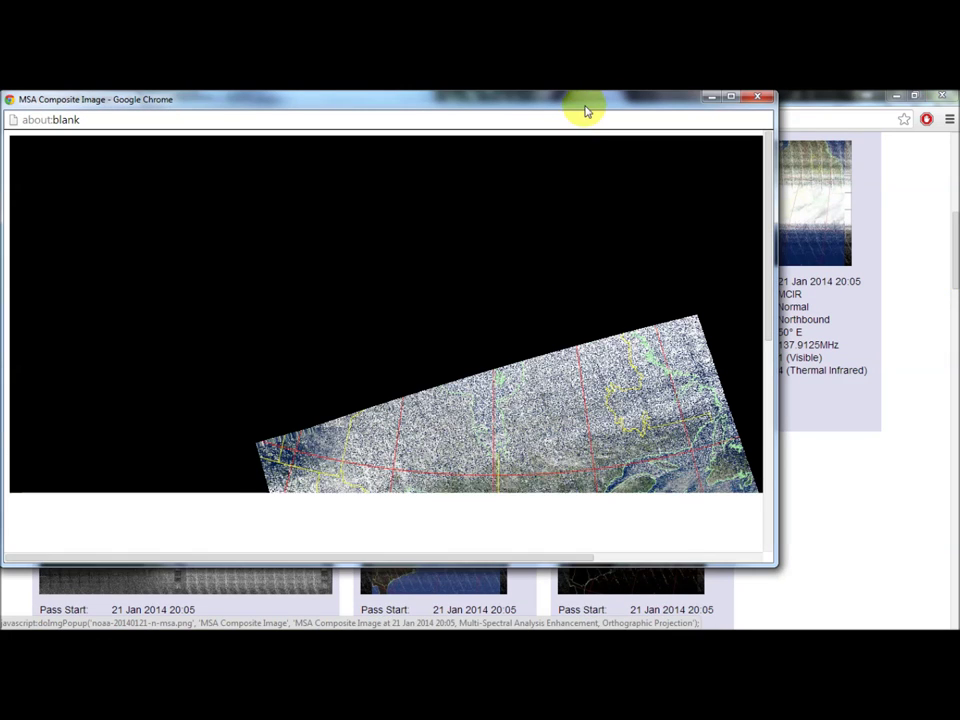
left_click_drag(583, 100, 700, 89)
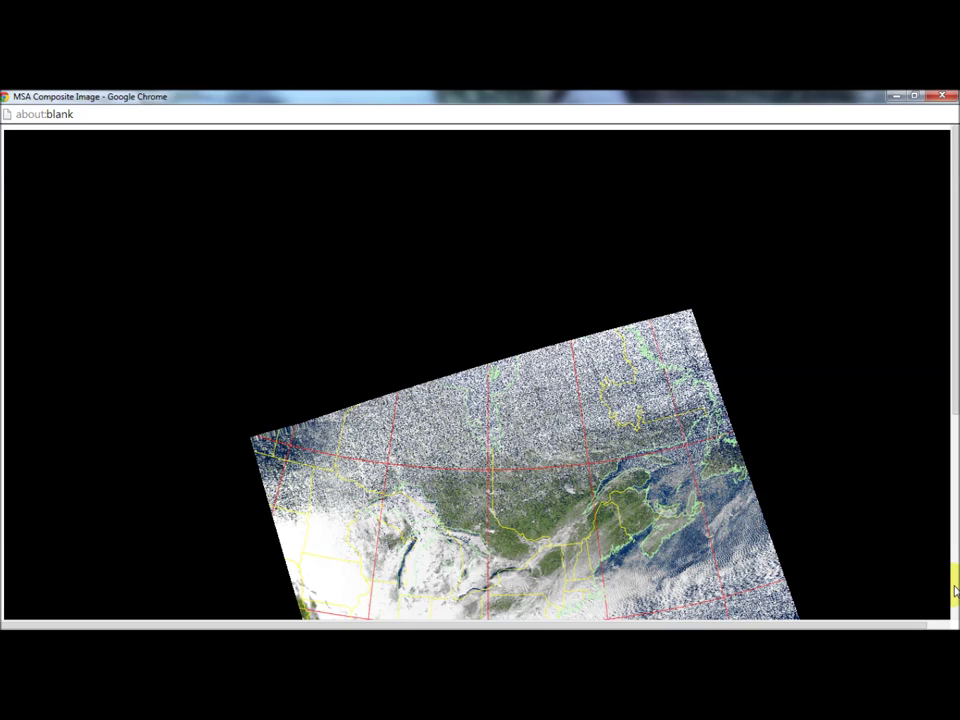
left_click(948, 97)
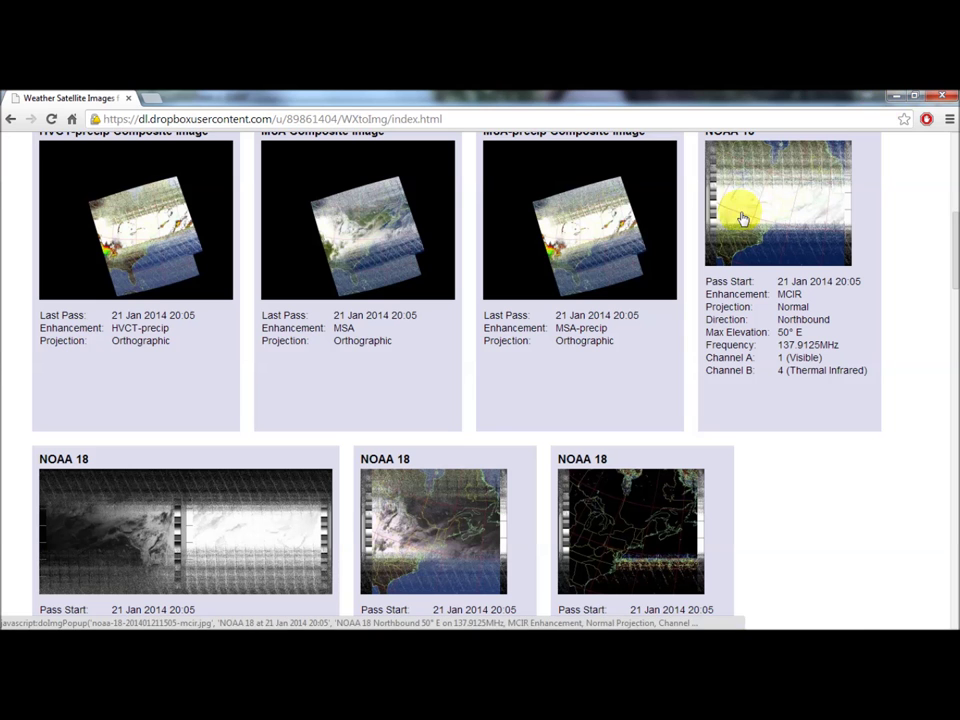
Step: View the NOAA 18 HVCT image from the published page in a maximized window, and close it
left_click_drag(945, 266, 945, 313)
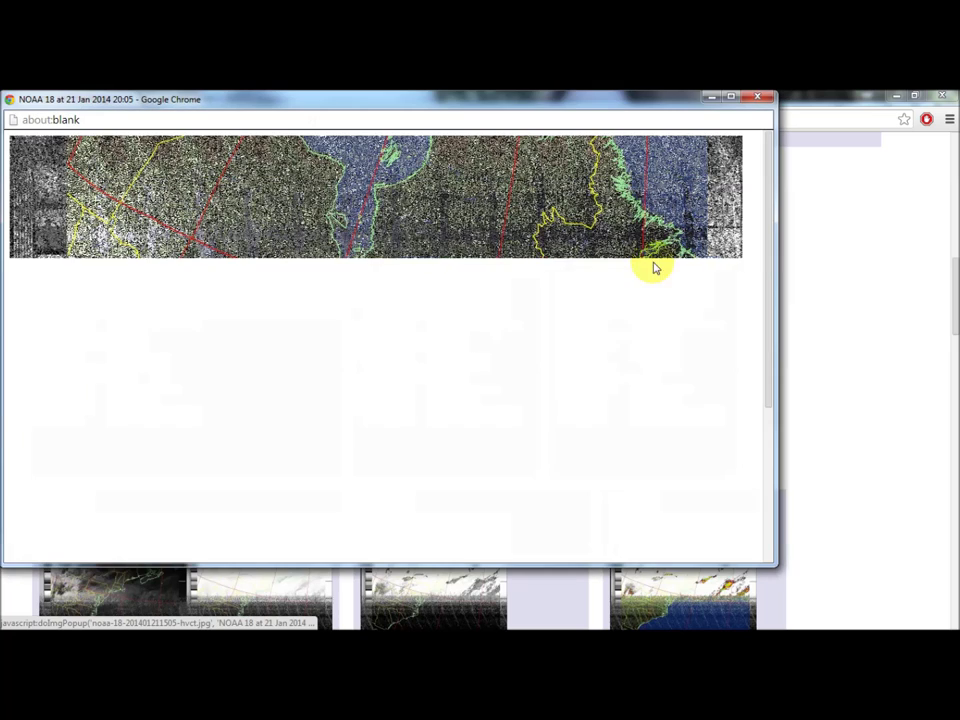
left_click(730, 97)
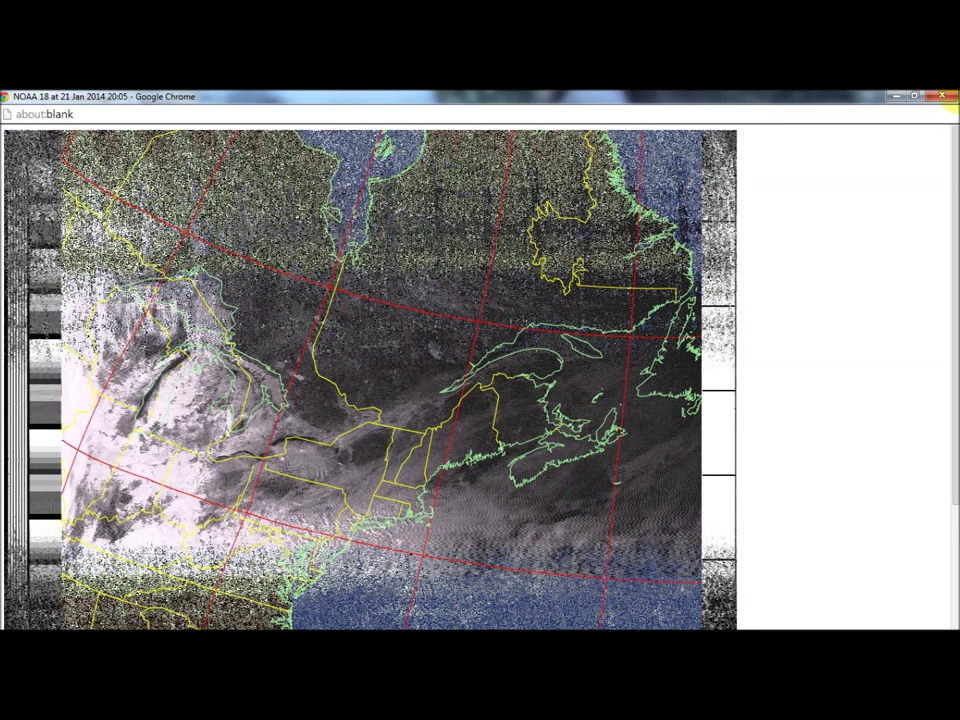
left_click(952, 97)
Step: Find the NOAA 19 HVCT image further down the published page, view it enlarged, and close it
left_click_drag(953, 279, 945, 465)
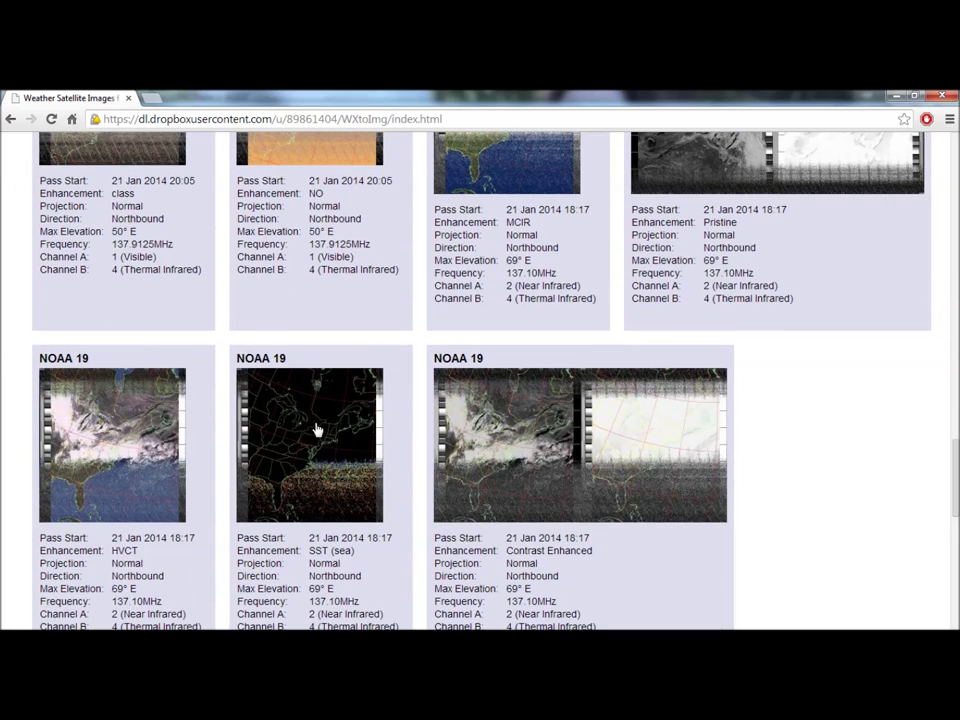
left_click(72, 452)
left_click_drag(490, 108, 538, 89)
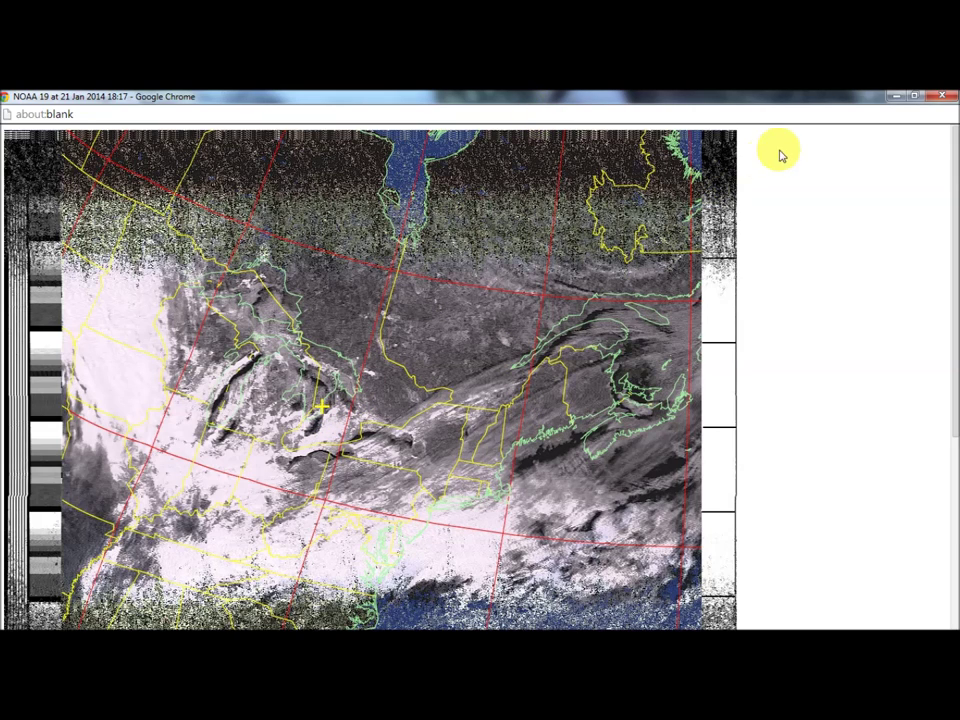
left_click(944, 97)
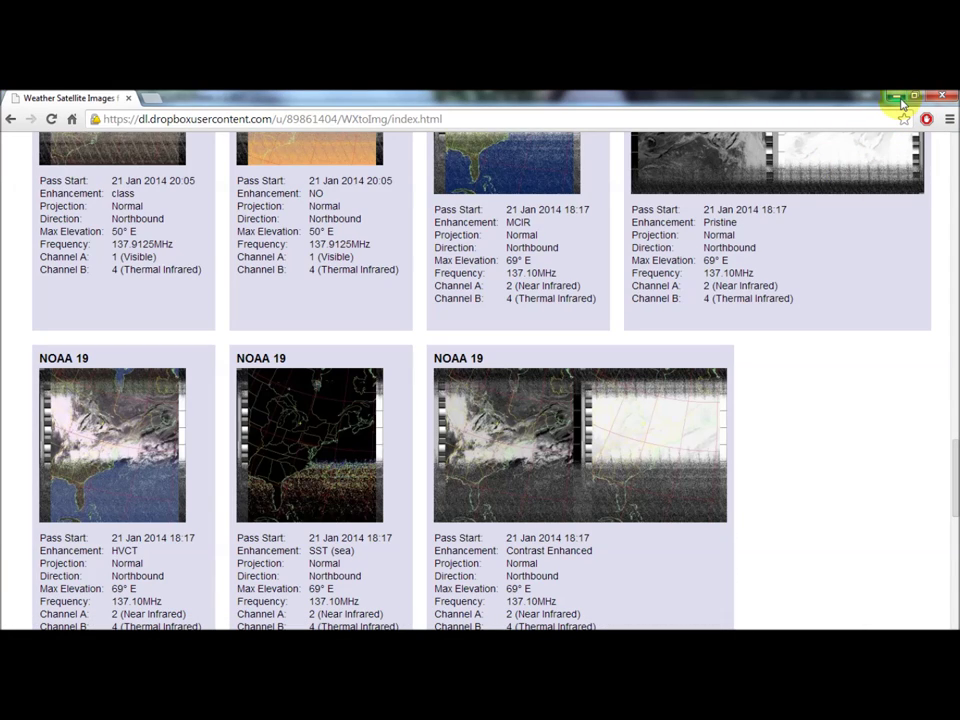
Step: Minimize the browser and the Dropbox folder, and cancel the web page and record settings without changes
left_click(897, 98)
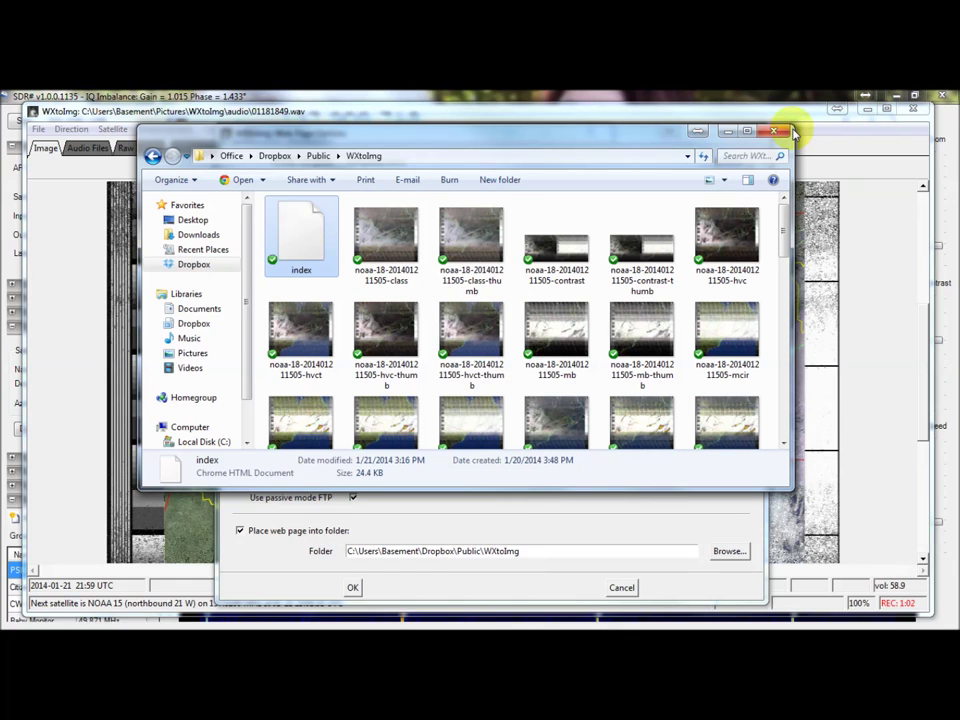
left_click(726, 134)
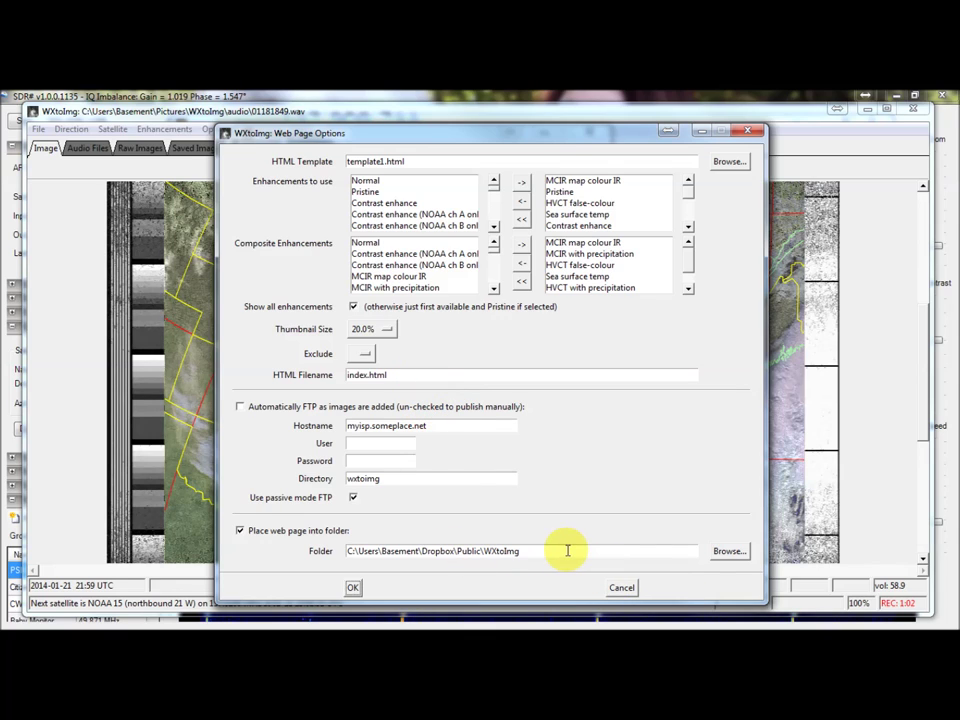
left_click(621, 588)
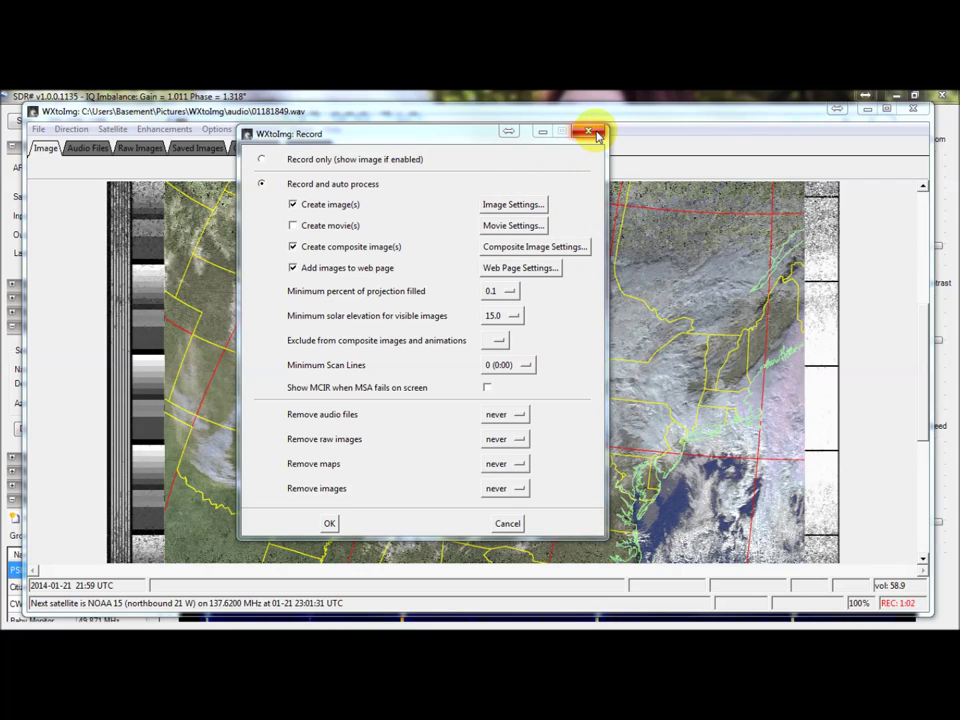
left_click(508, 523)
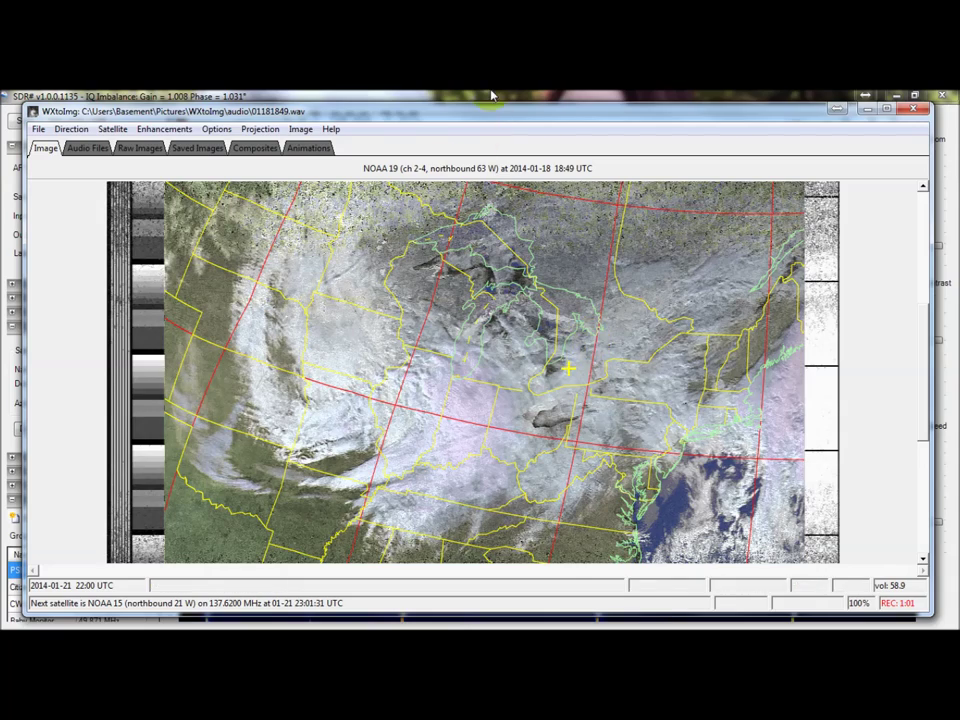
Step: Switch to SDR#, check the RTL-SDR device's gain and frequency correction settings, and close its controller
left_click(362, 95)
left_click(203, 121)
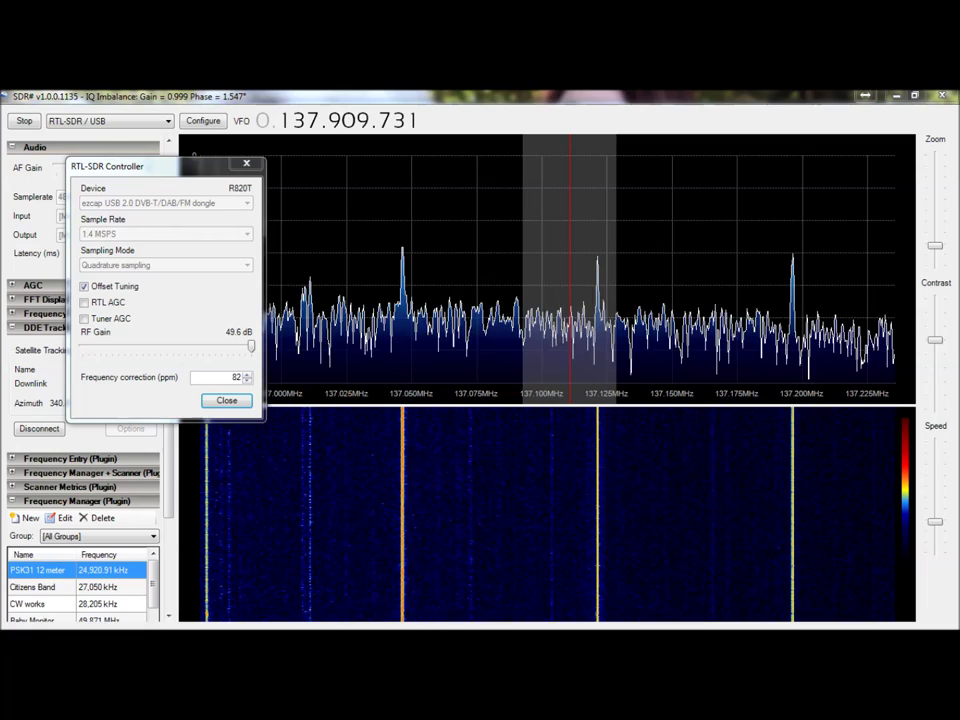
key("alt+Tab")
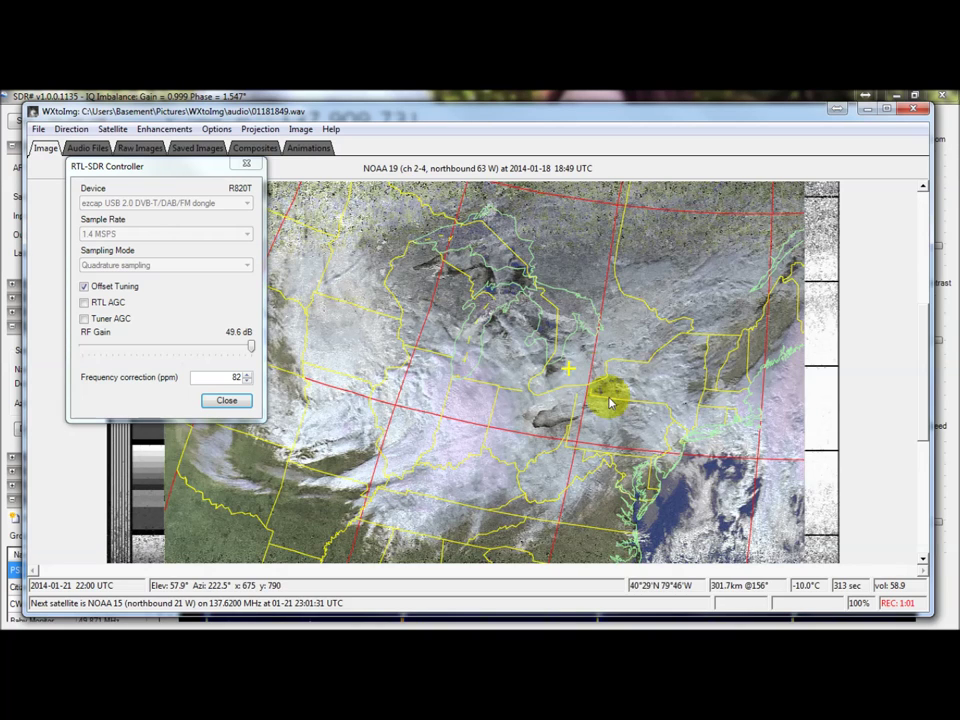
left_click(227, 400)
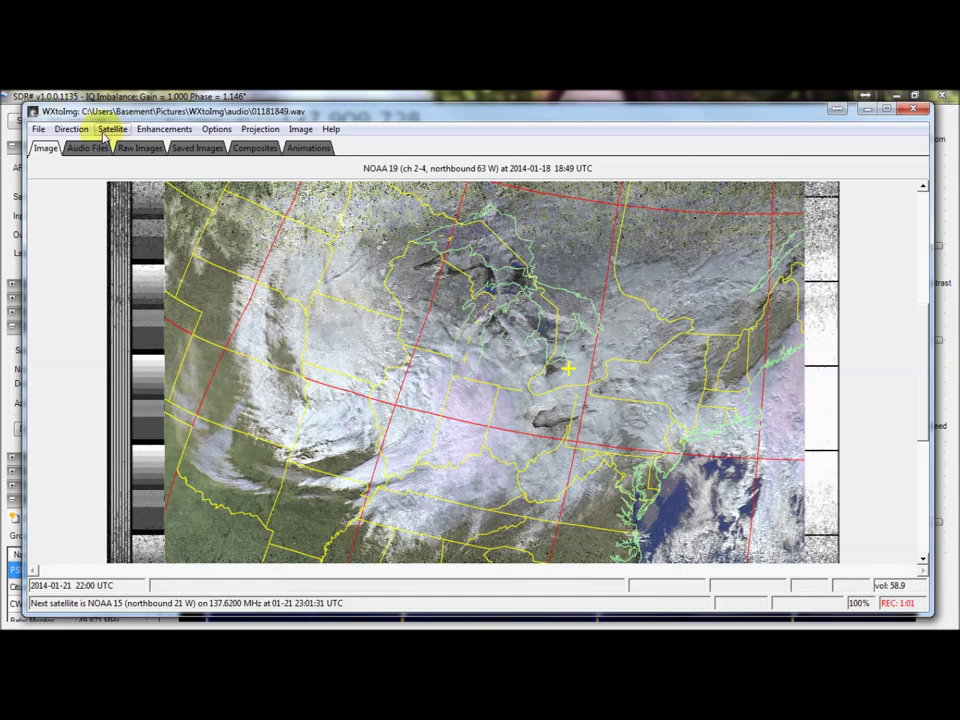
Step: Open the satellite pass list in WXtoImg, check the upcoming NOAA passes for the week, and close it
left_click(38, 129)
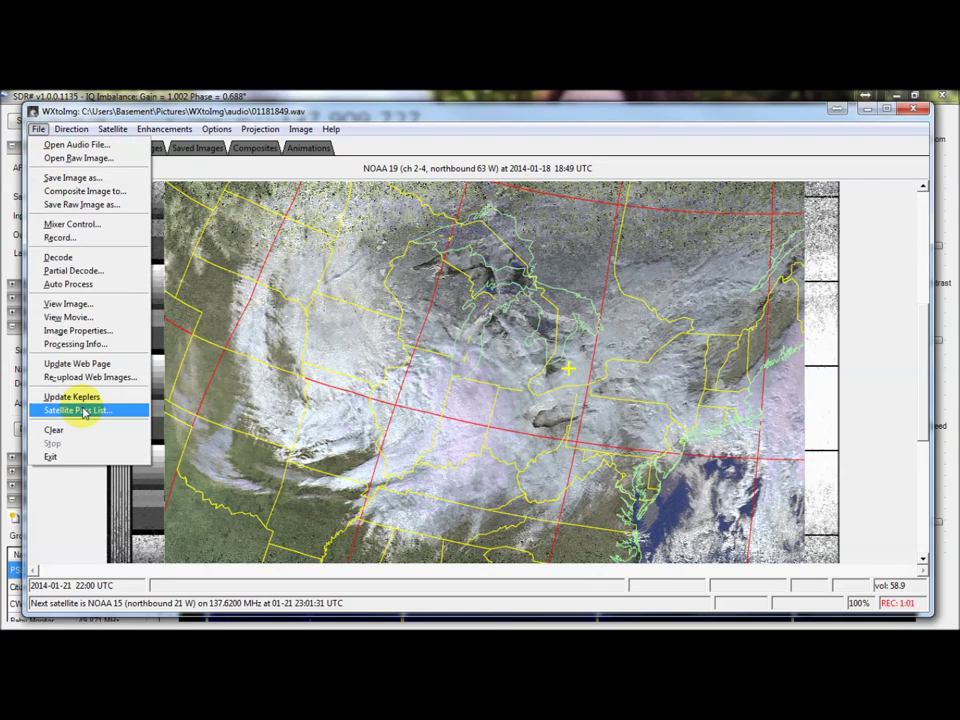
left_click(84, 412)
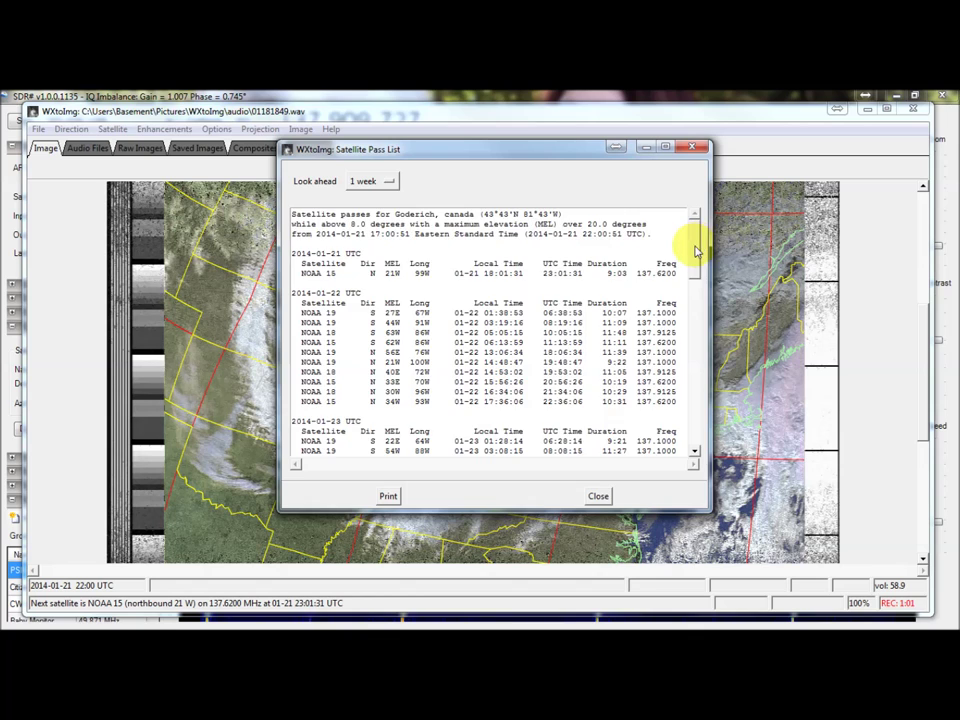
mouse_move(697, 250)
left_mouse_down()
mouse_move(696, 289)
mouse_move(708, 243)
left_mouse_up()
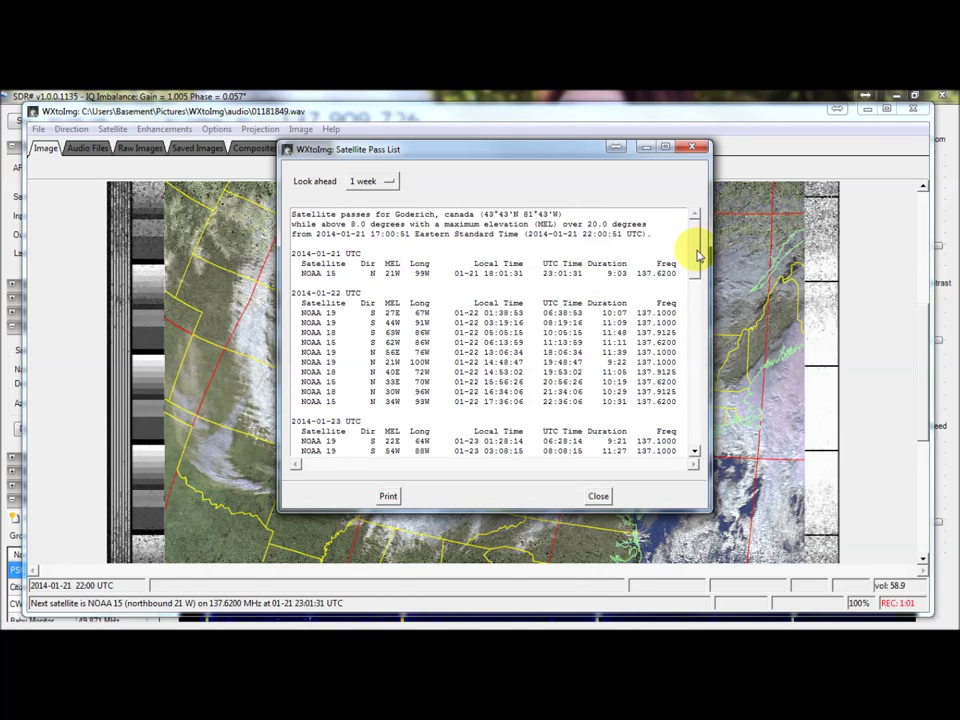
left_click(698, 149)
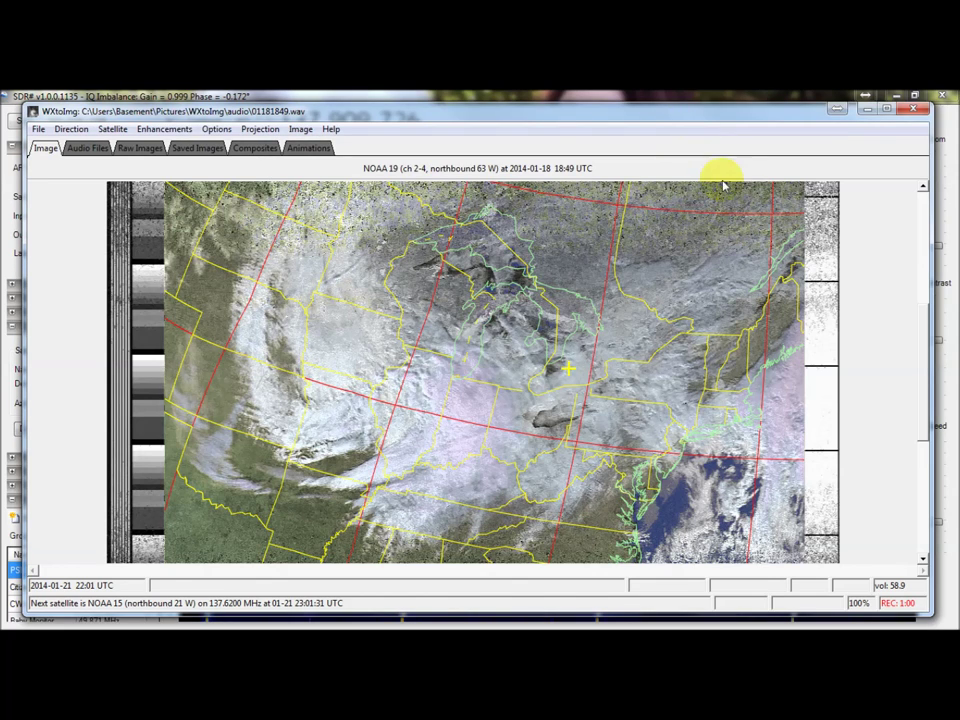